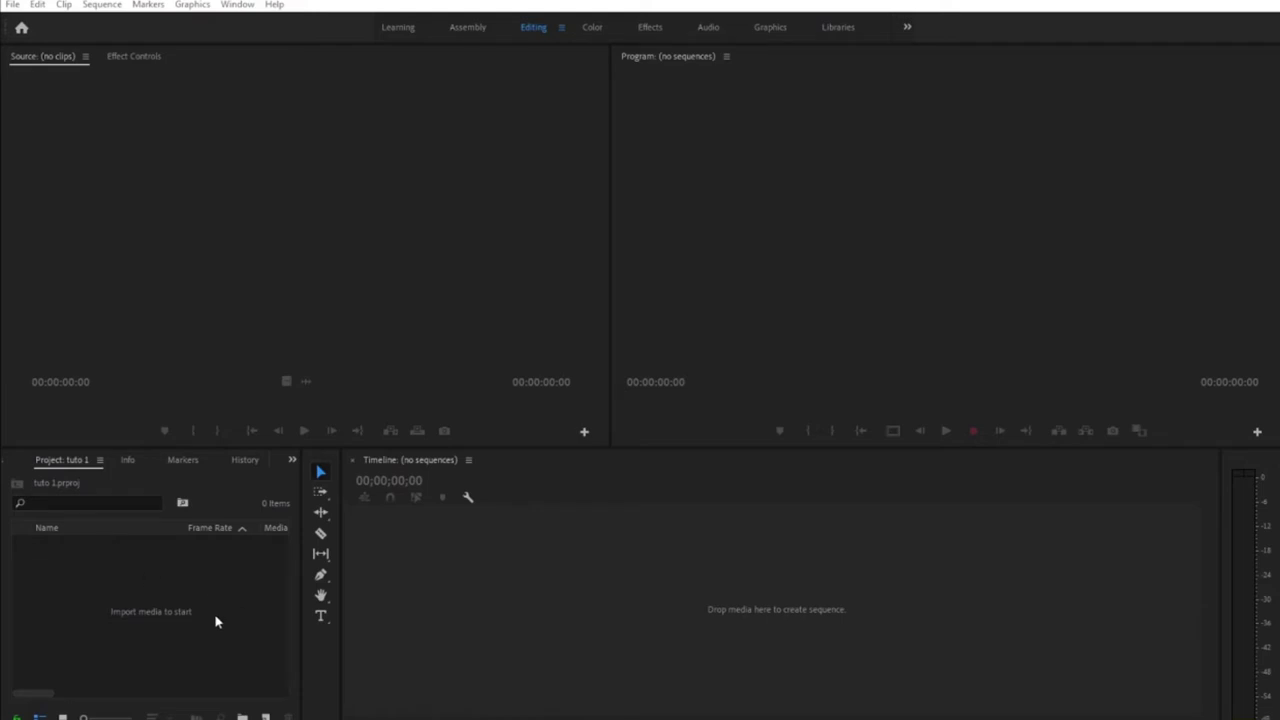
pyautogui.click(246, 580)
pyautogui.click(293, 202)
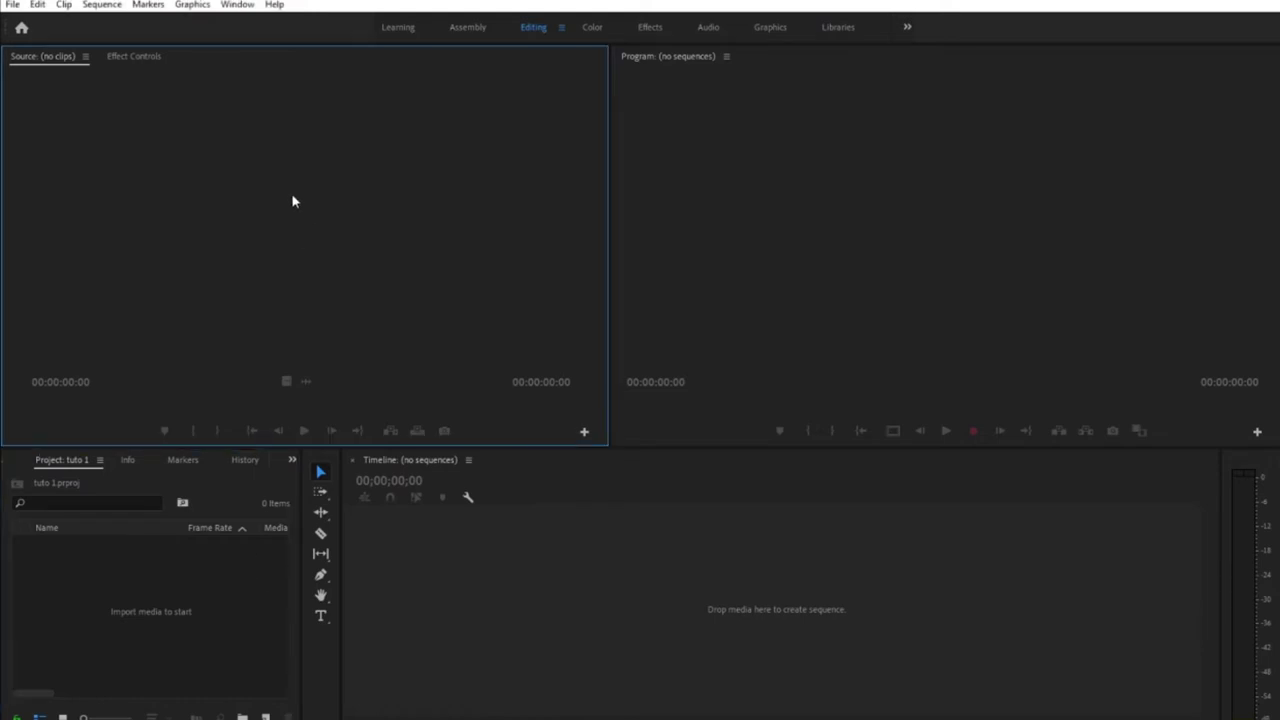
pyautogui.click(836, 201)
pyautogui.click(586, 566)
pyautogui.click(349, 271)
pyautogui.click(770, 226)
pyautogui.click(210, 583)
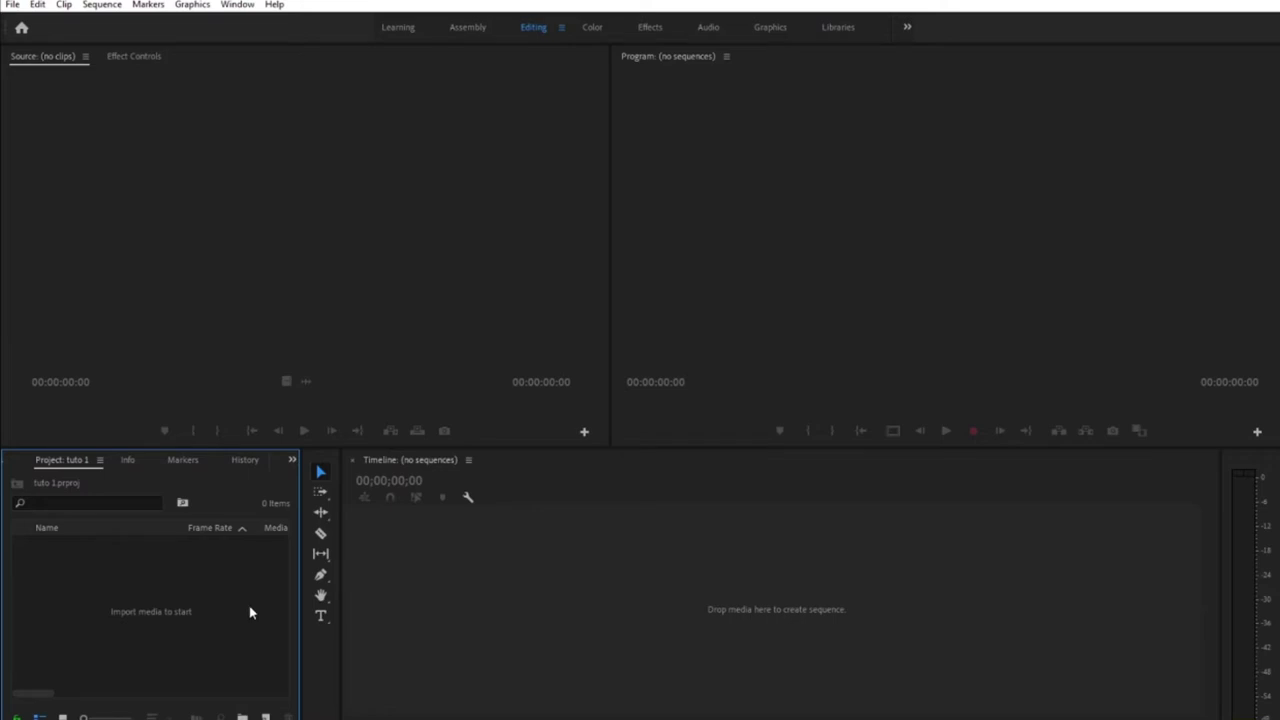
pyautogui.click(242, 236)
pyautogui.click(760, 179)
pyautogui.click(608, 520)
pyautogui.click(405, 263)
pyautogui.click(175, 594)
pyautogui.click(255, 204)
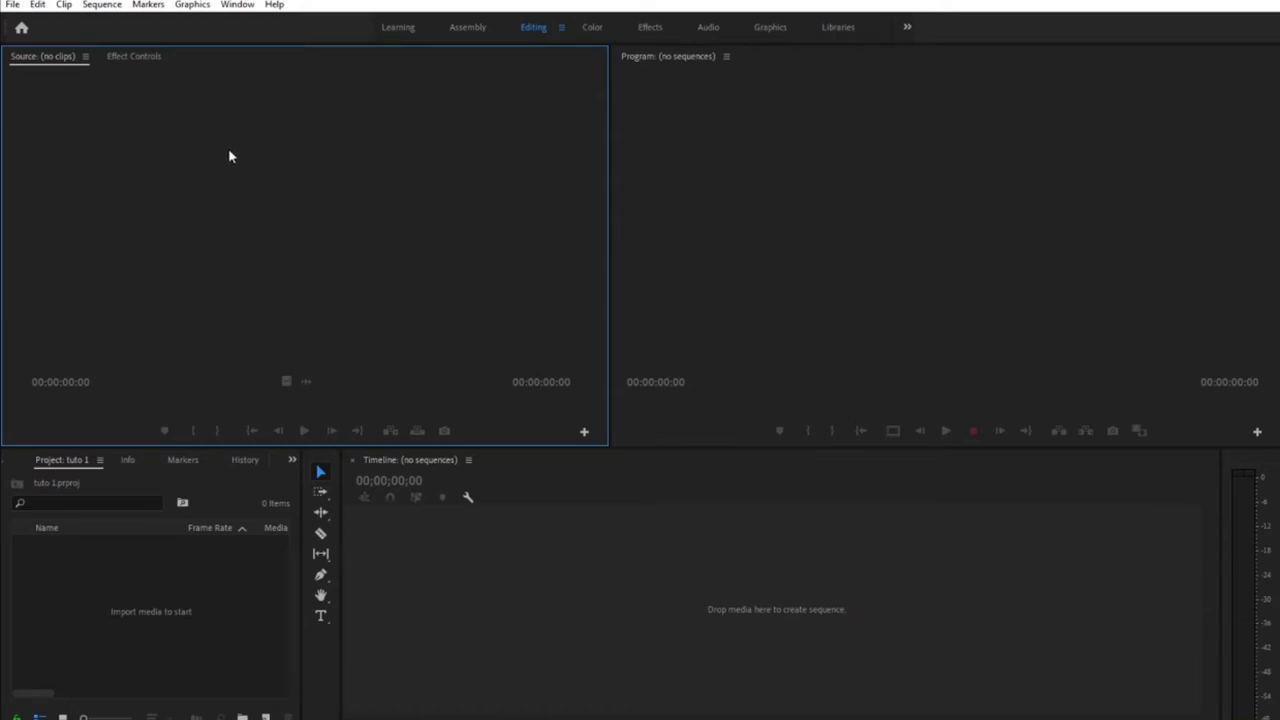
pyautogui.click(748, 213)
pyautogui.click(350, 181)
pyautogui.click(125, 575)
pyautogui.click(492, 591)
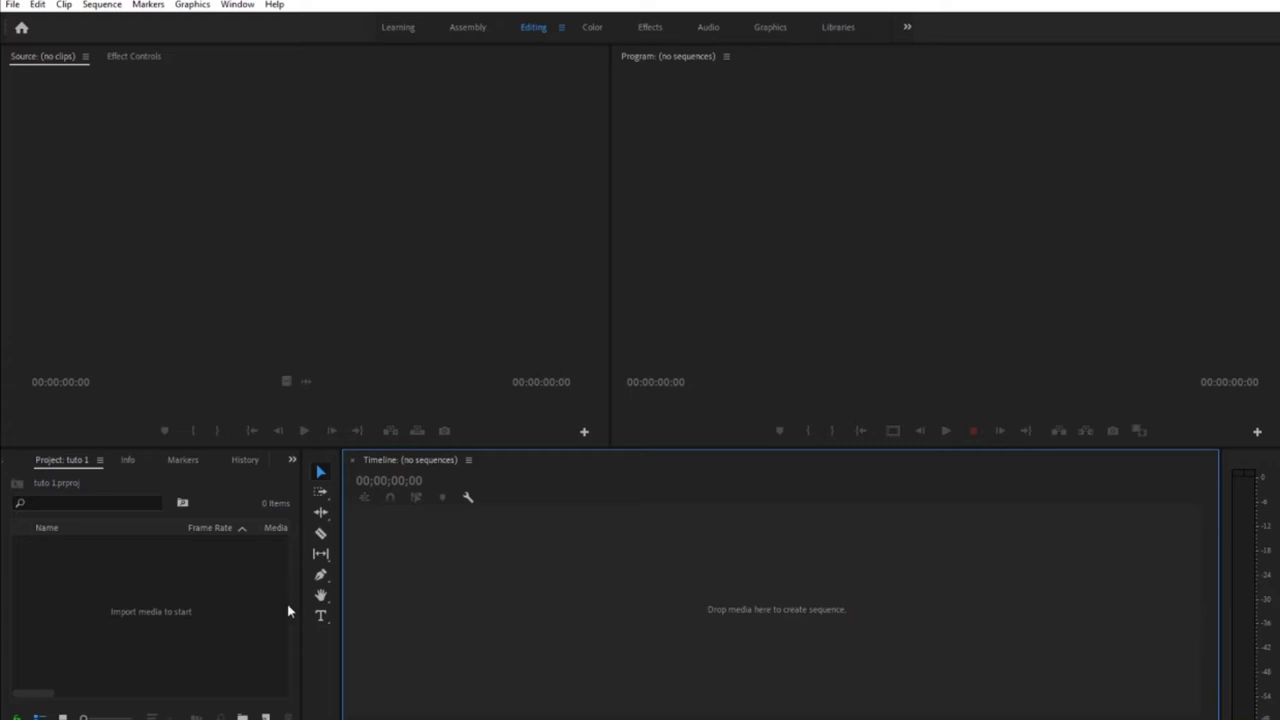
pyautogui.click(434, 98)
pyautogui.click(679, 183)
pyautogui.click(350, 651)
pyautogui.click(190, 592)
pyautogui.click(240, 221)
pyautogui.click(681, 232)
pyautogui.click(598, 595)
pyautogui.click(335, 222)
pyautogui.click(700, 186)
pyautogui.click(509, 620)
pyautogui.click(229, 617)
pyautogui.click(277, 234)
pyautogui.click(623, 215)
pyautogui.click(323, 234)
pyautogui.click(350, 590)
pyautogui.click(194, 563)
pyautogui.click(523, 277)
pyautogui.click(714, 220)
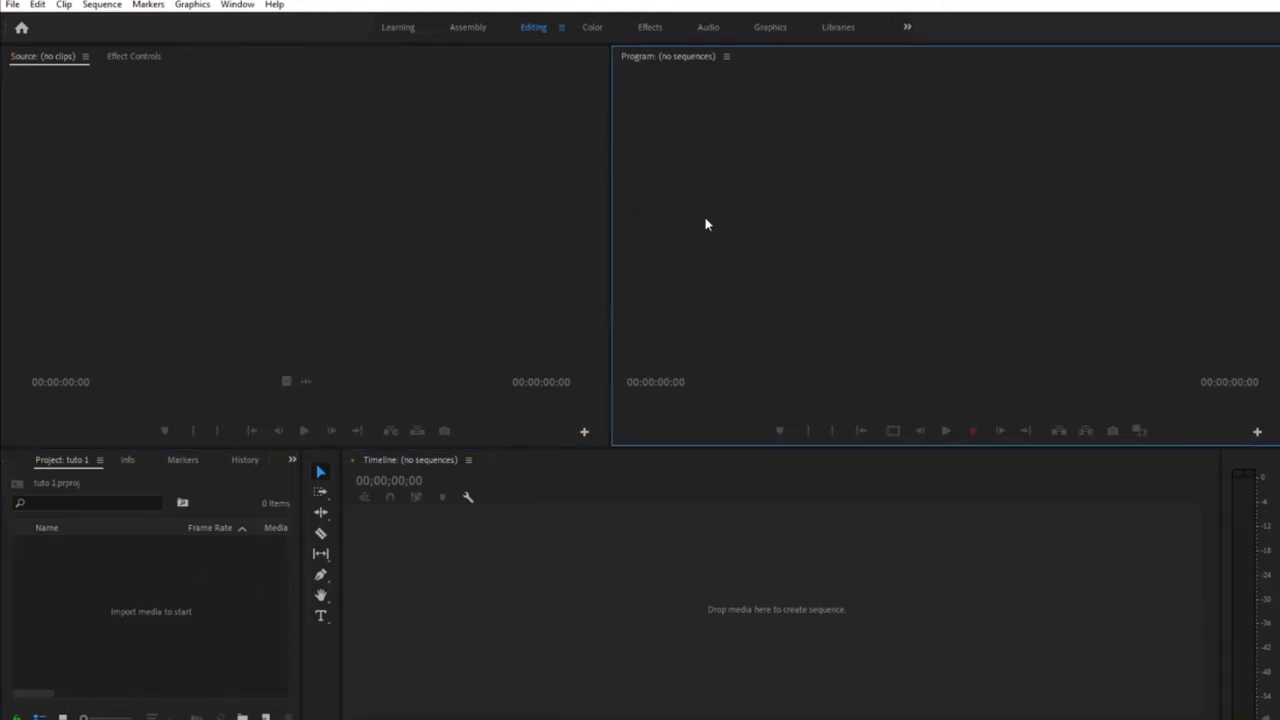
pyautogui.click(208, 608)
pyautogui.click(229, 298)
pyautogui.click(729, 245)
pyautogui.click(594, 637)
pyautogui.click(77, 574)
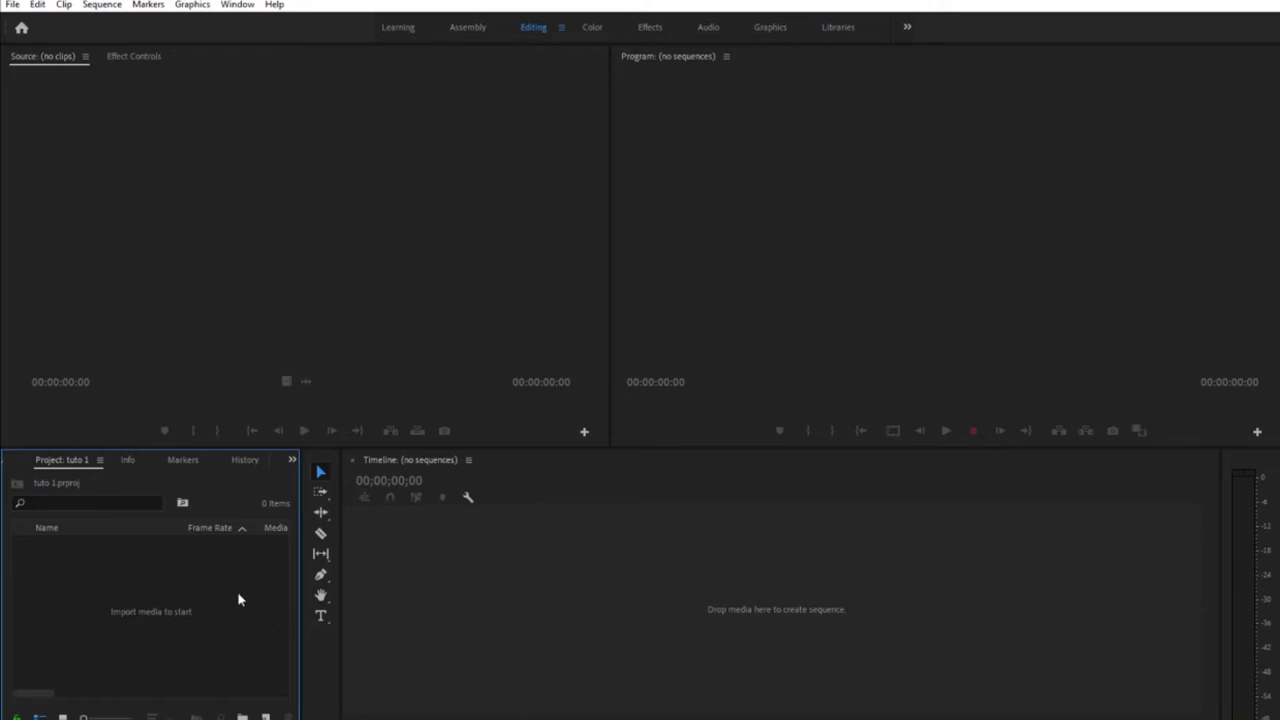
# Import the light bulb picture 61-613371_idea-clipart-invention-did-you-know-light-bulb from the Images folder into the project
pyautogui.doubleClick(155, 607)
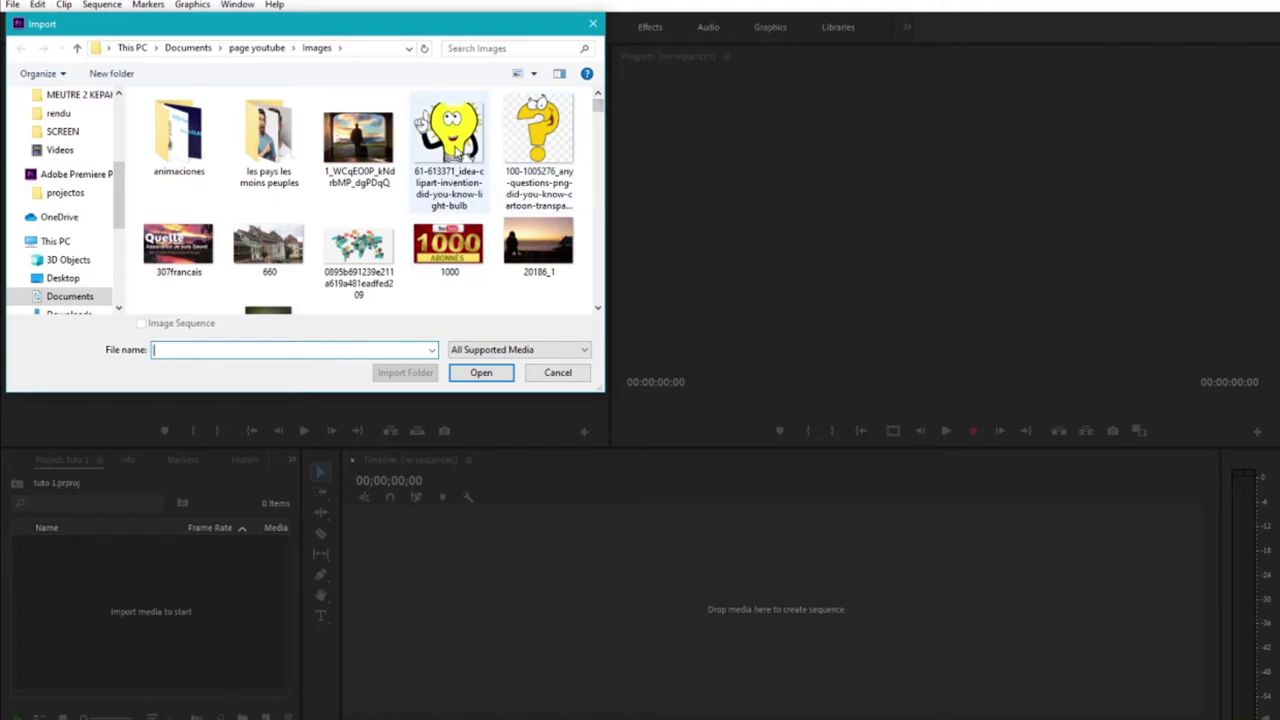
pyautogui.click(458, 152)
pyautogui.click(481, 373)
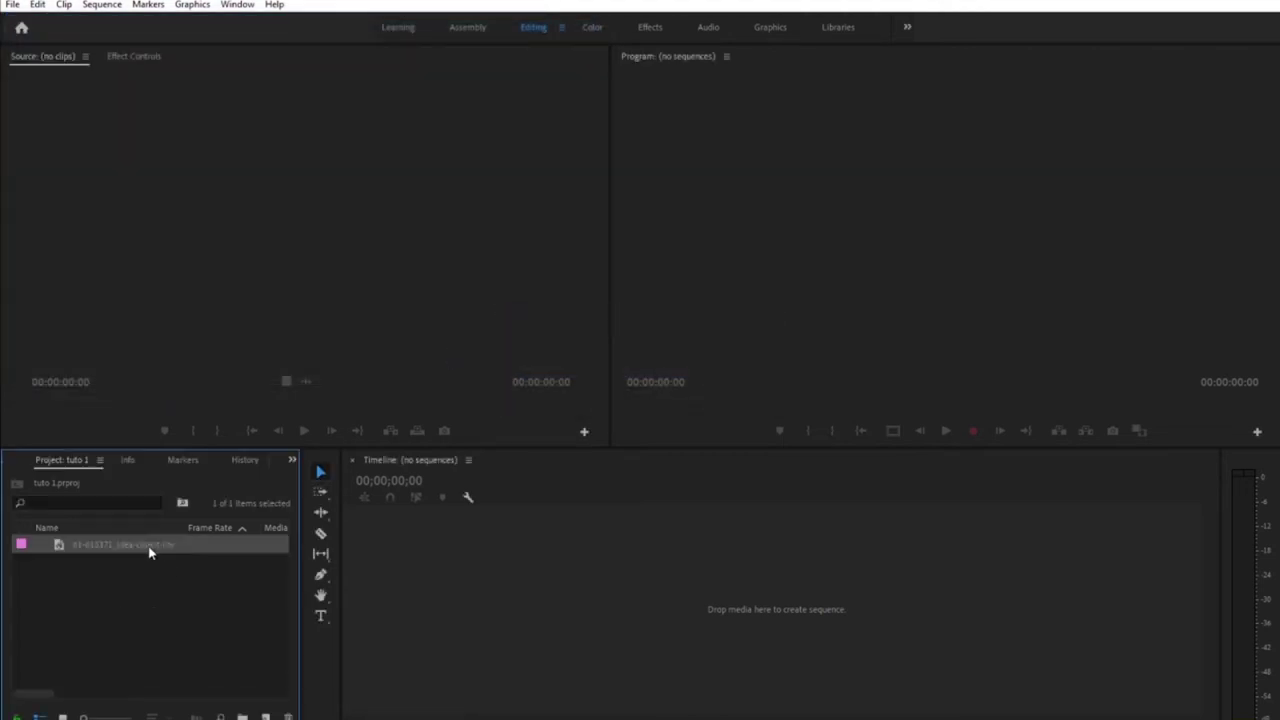
pyautogui.click(85, 567)
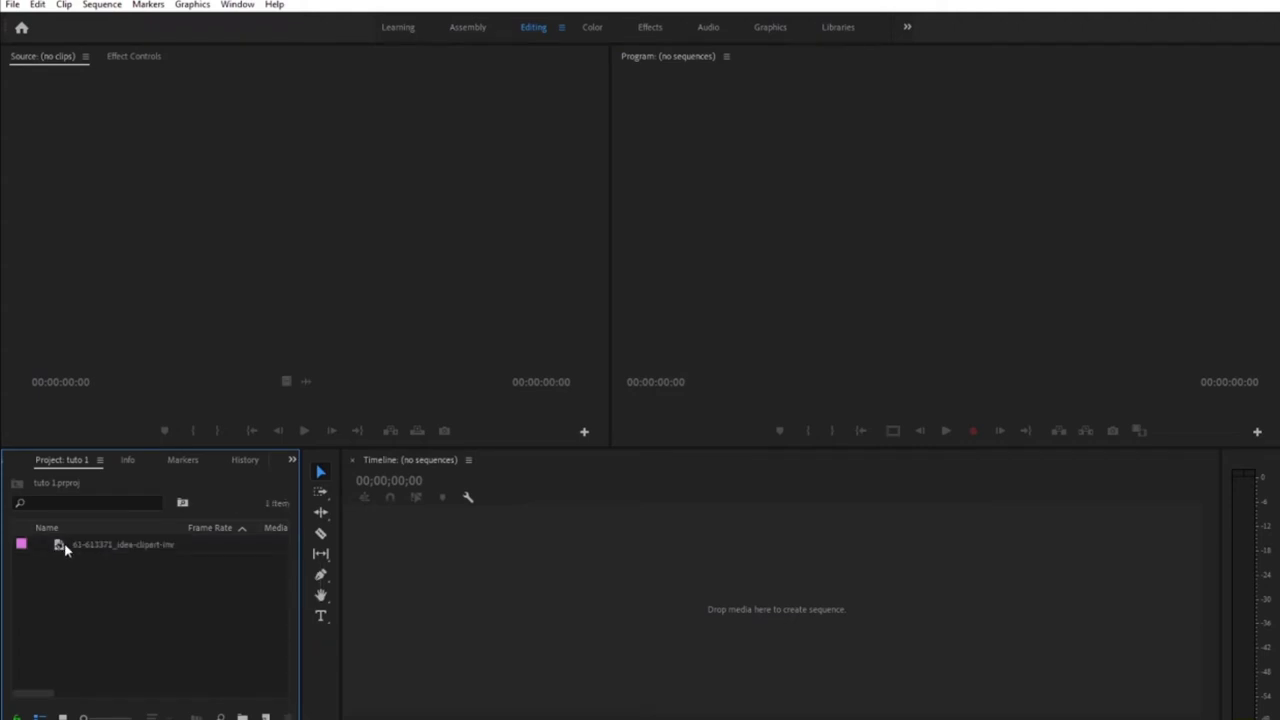
# Import the video bixby creek bride from the videos folder inside page youtube into the project
pyautogui.doubleClick(126, 623)
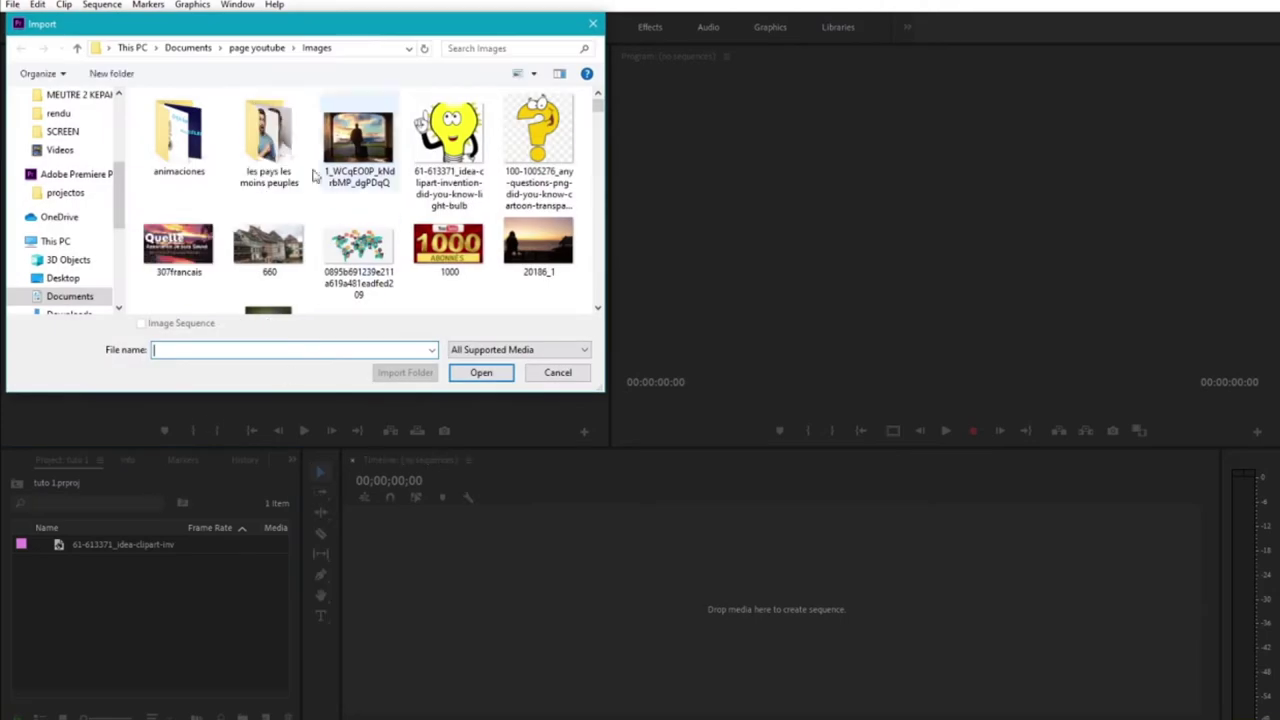
pyautogui.click(258, 48)
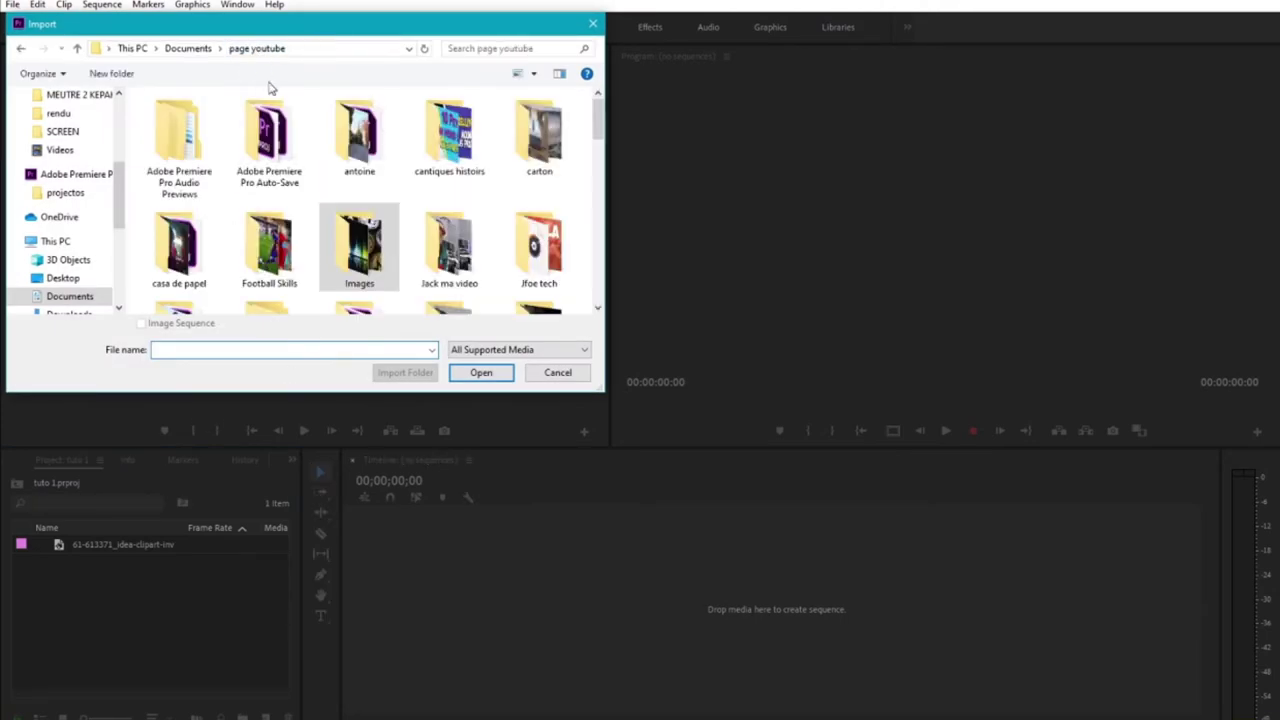
pyautogui.doubleClick(363, 260)
pyautogui.doubleClick(184, 150)
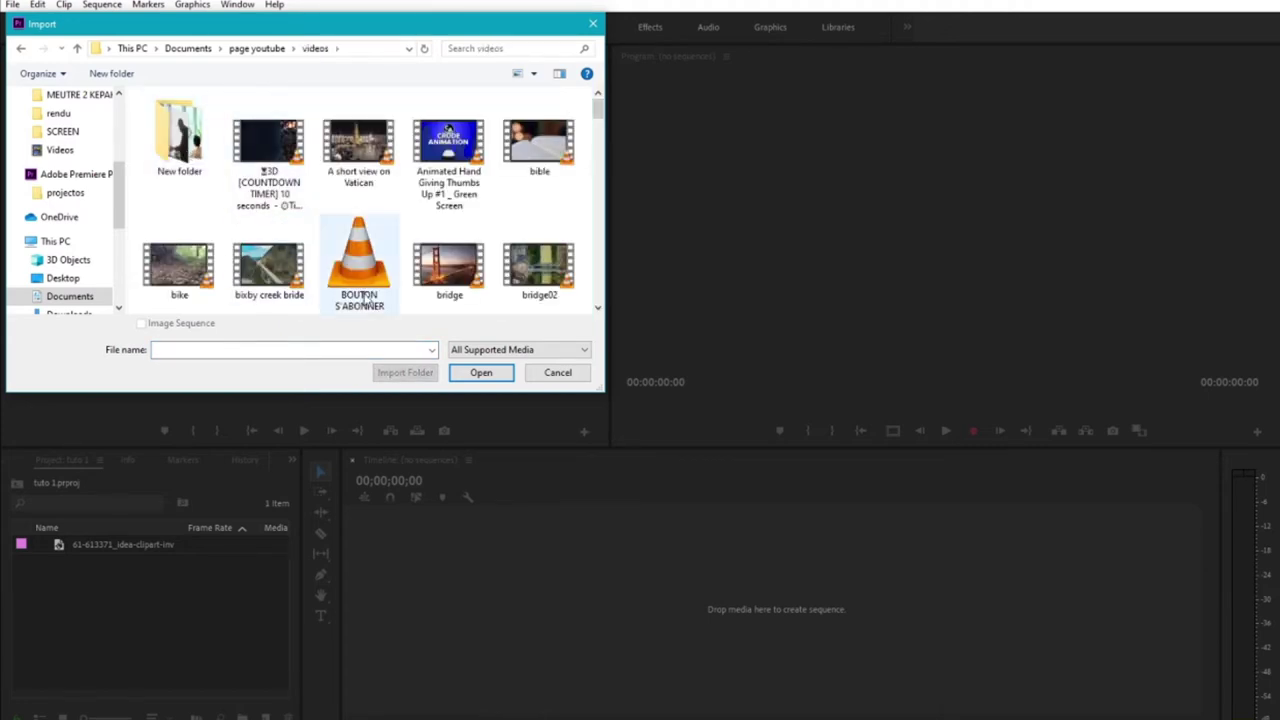
pyautogui.click(268, 268)
pyautogui.click(457, 375)
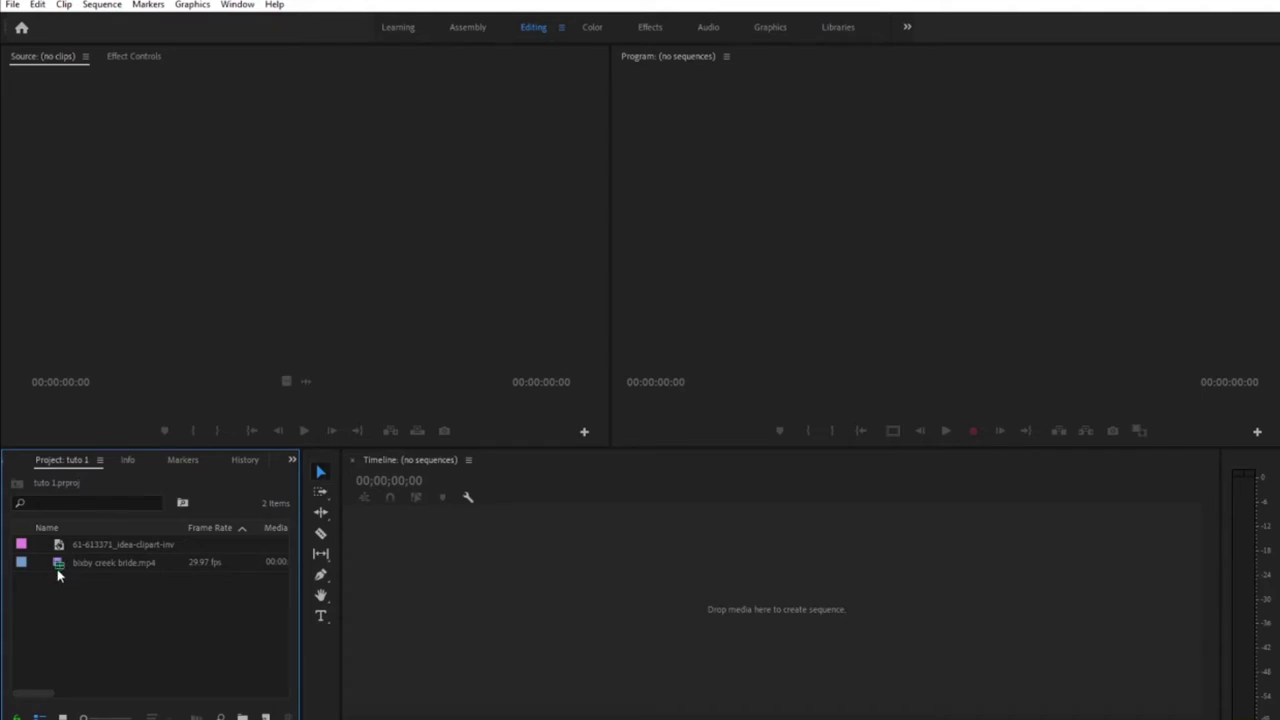
# Import the audio file 6 ponts from the voices listo folder inside page youtube into the project
pyautogui.doubleClick(132, 596)
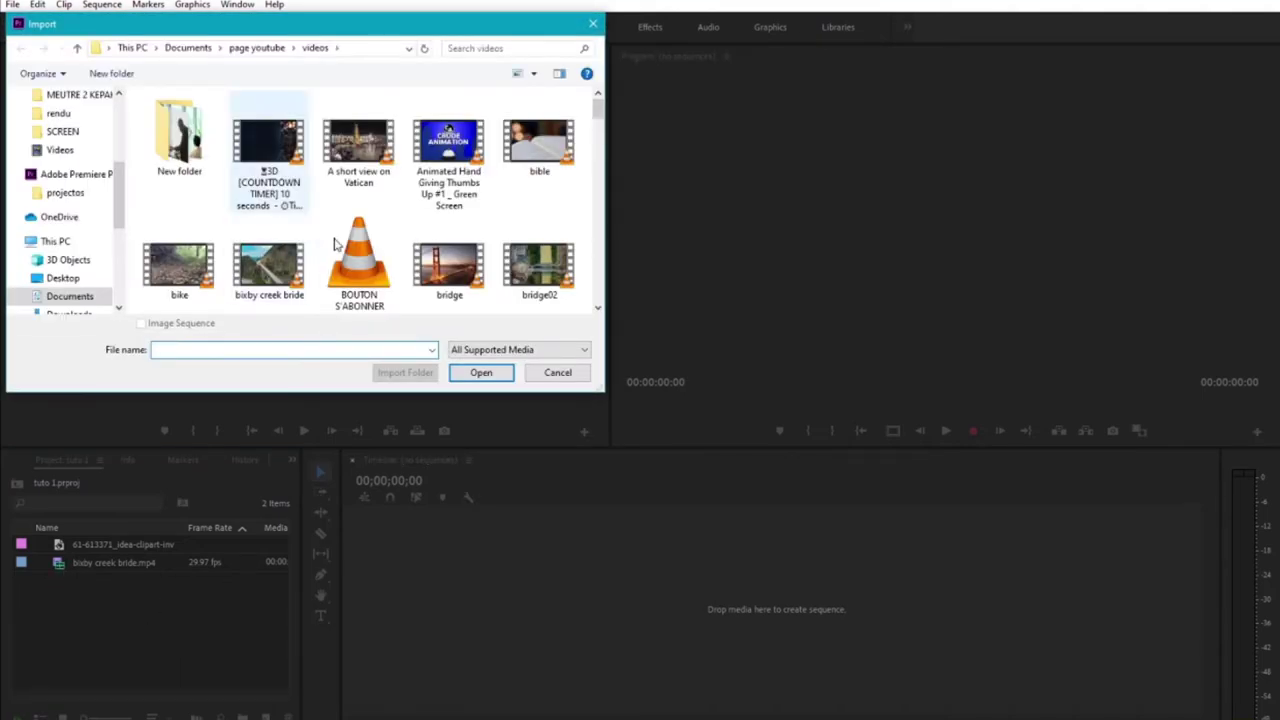
pyautogui.click(251, 52)
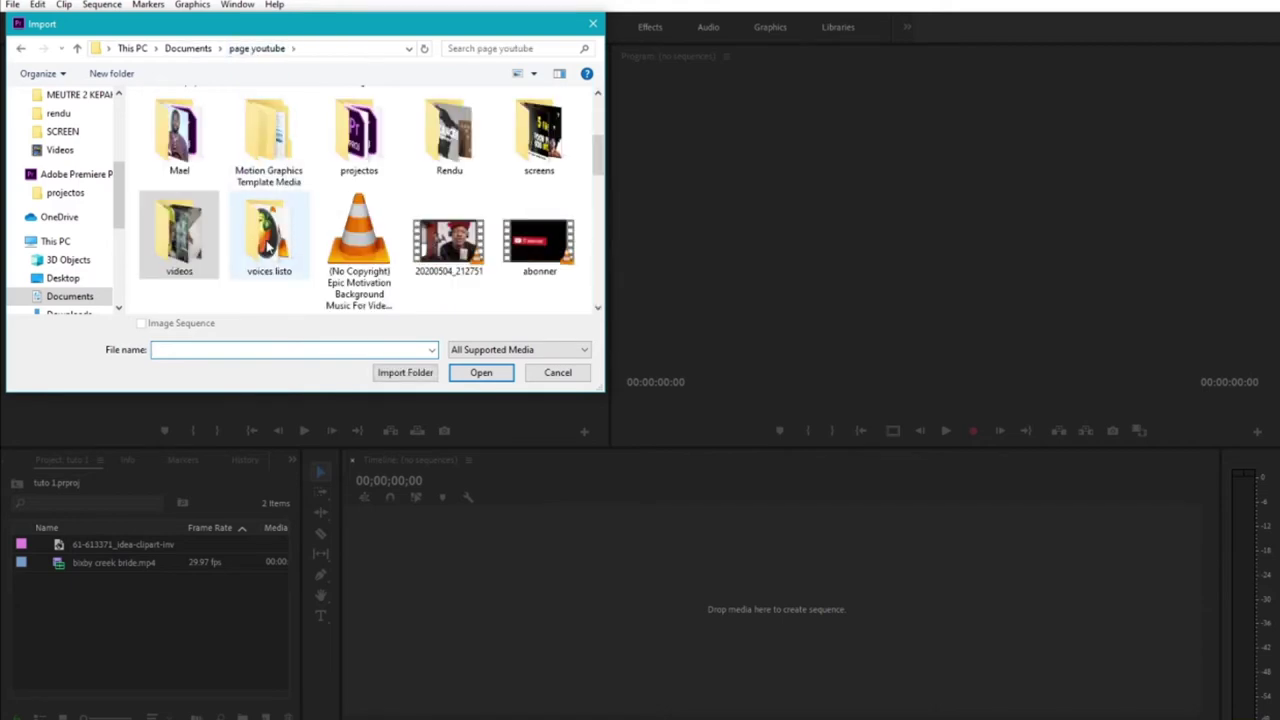
pyautogui.doubleClick(266, 240)
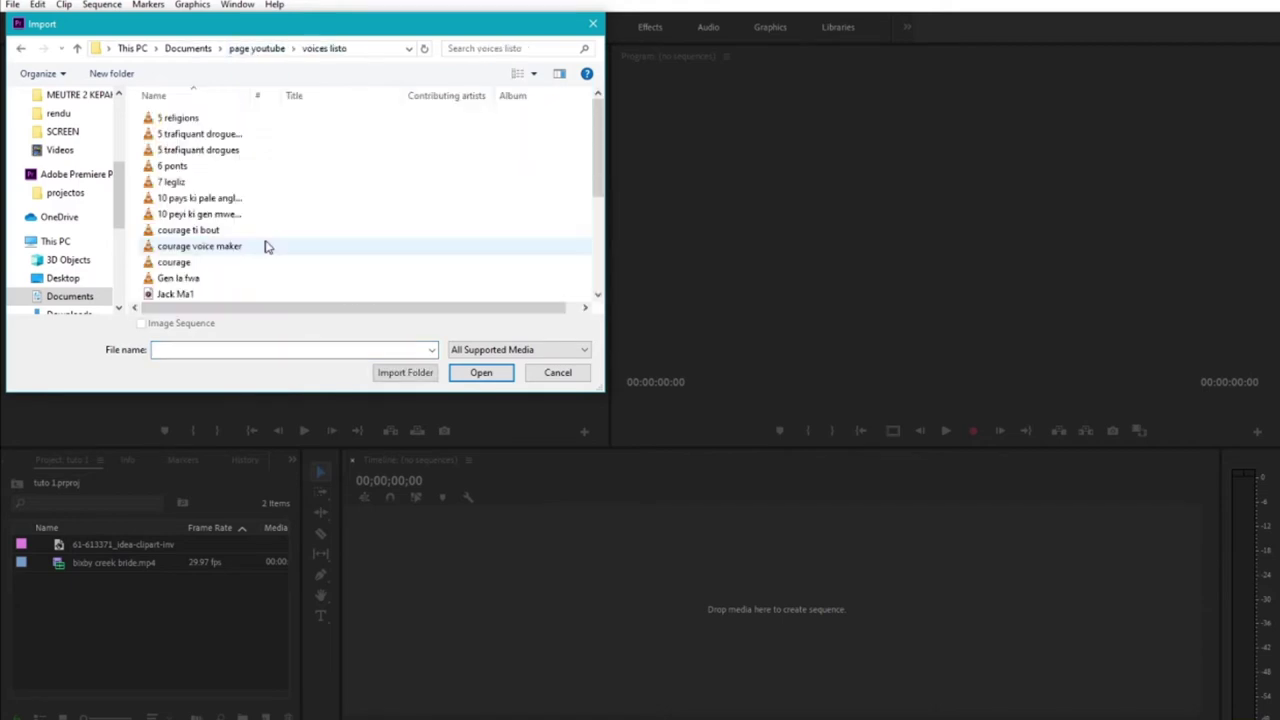
pyautogui.click(182, 167)
pyautogui.click(472, 378)
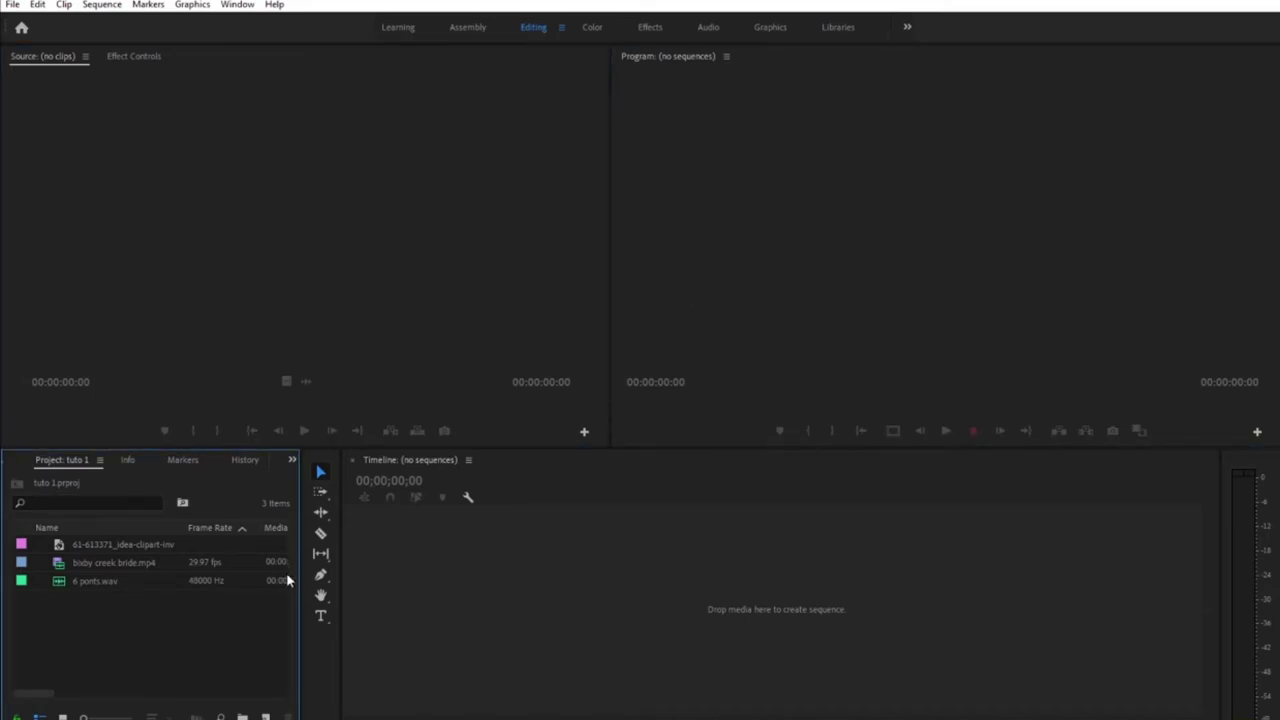
# Widen the Project panel to show more media columns and save the project
pyautogui.moveTo(300, 576); pyautogui.dragTo(391, 608)
pyautogui.moveTo(609, 583); pyautogui.dragTo(428, 606)
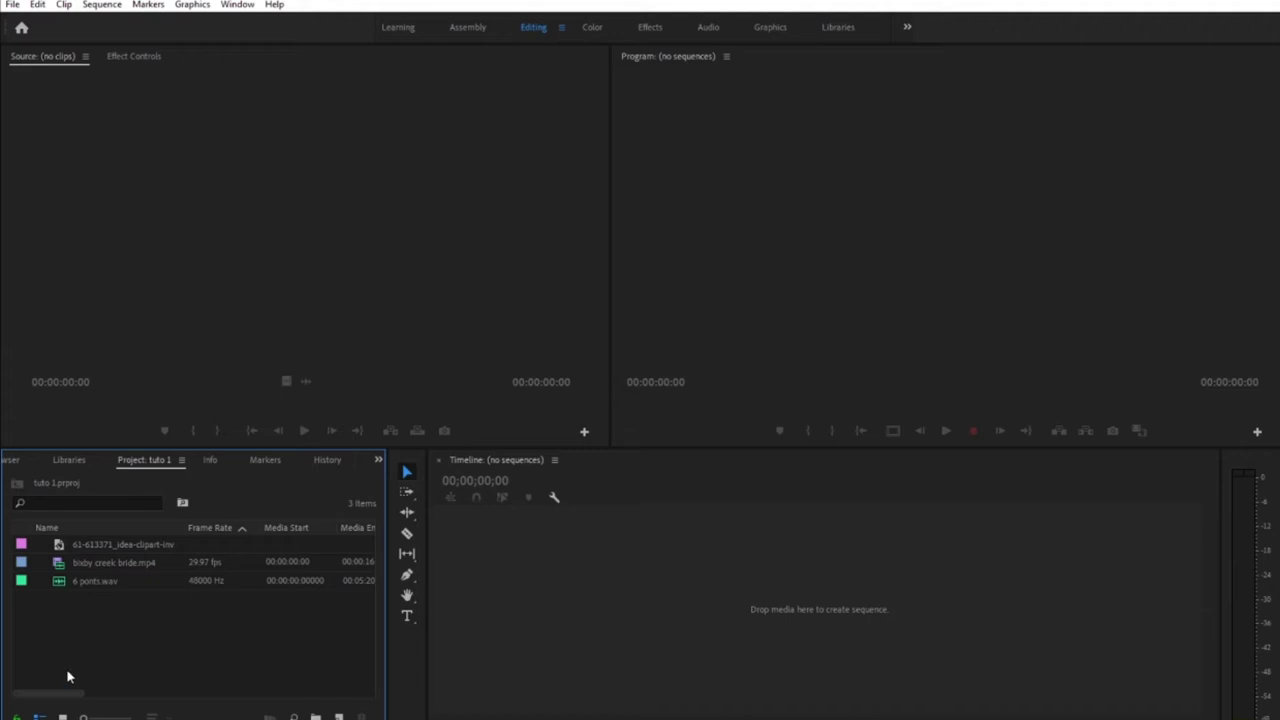
pyautogui.click(64, 134)
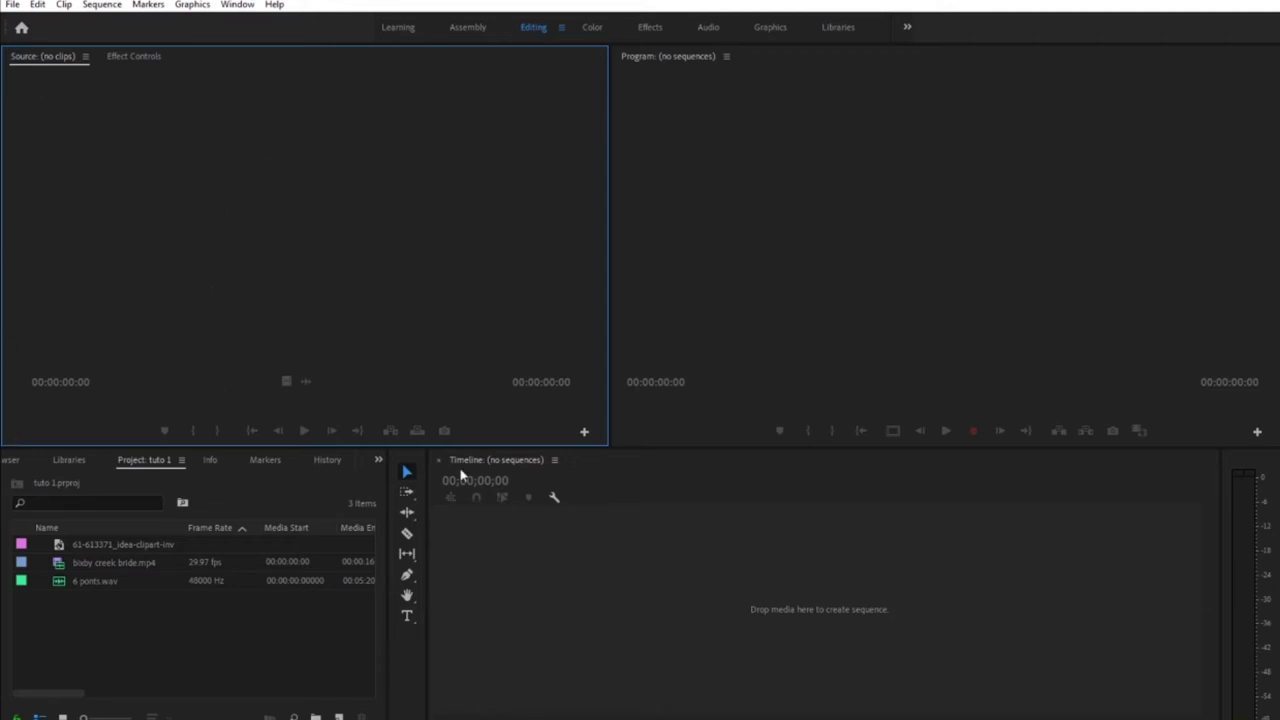
pyautogui.hotkey('ctrl', 's')
pyautogui.click(195, 625)
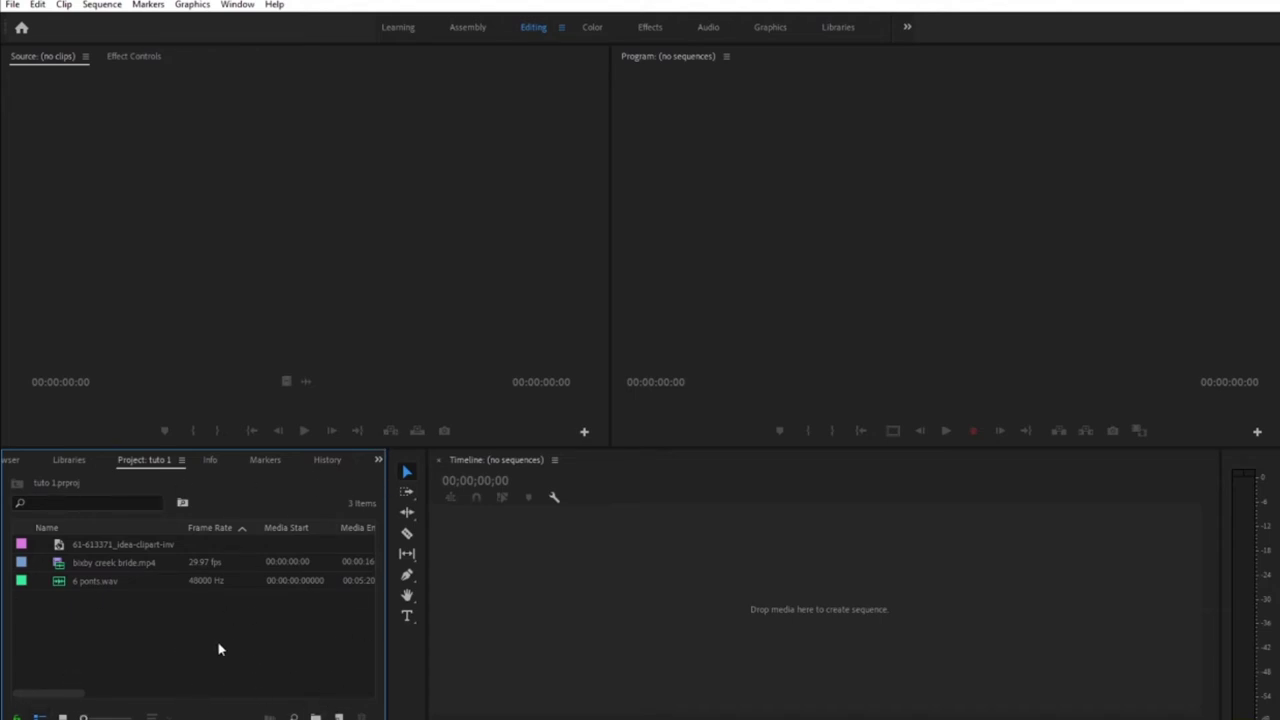
pyautogui.click(760, 249)
pyautogui.click(640, 563)
pyautogui.click(476, 356)
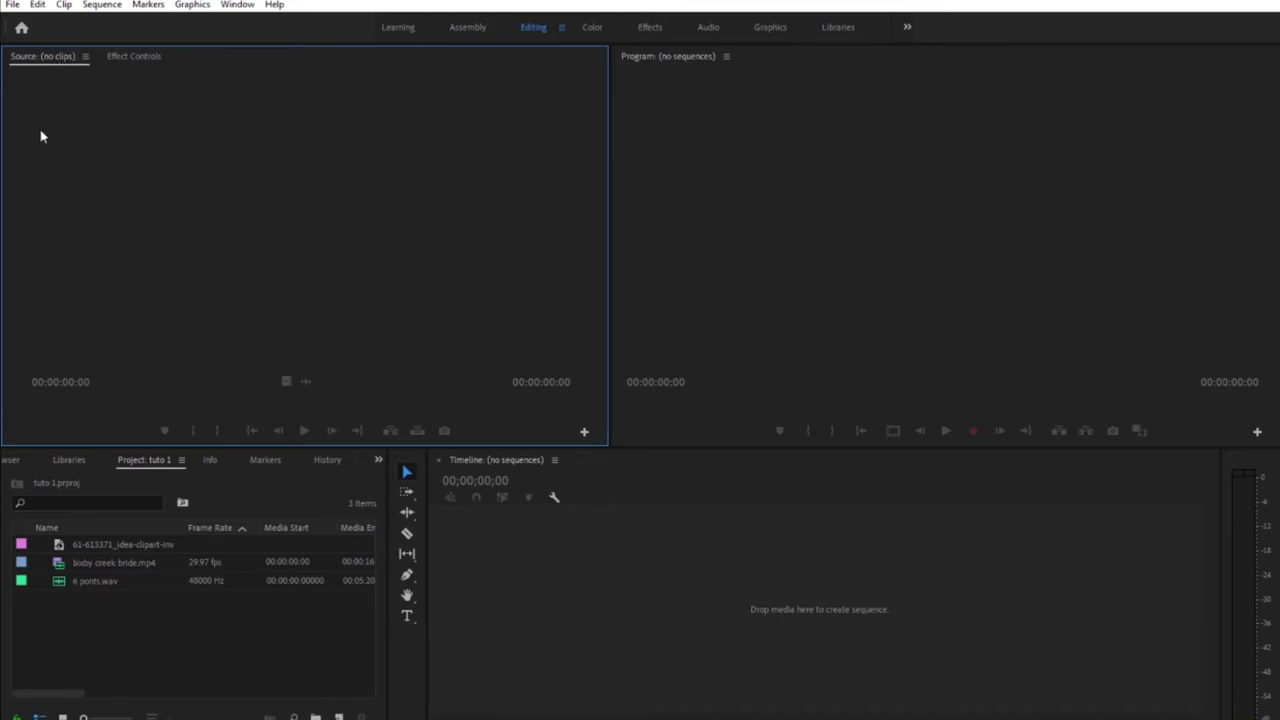
pyautogui.click(107, 620)
# Load bixby creek bride.mp4 into the Source monitor, play its opening seconds and step through single frames
pyautogui.click(104, 563)
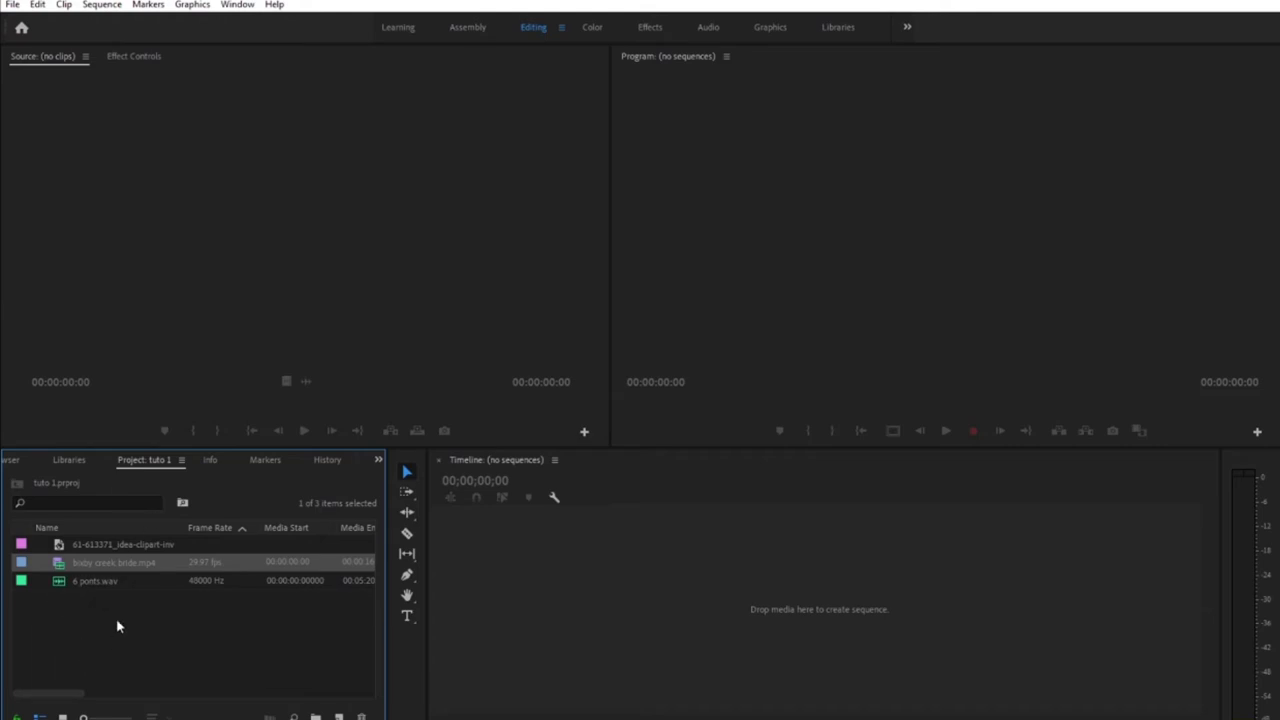
pyautogui.doubleClick(59, 565)
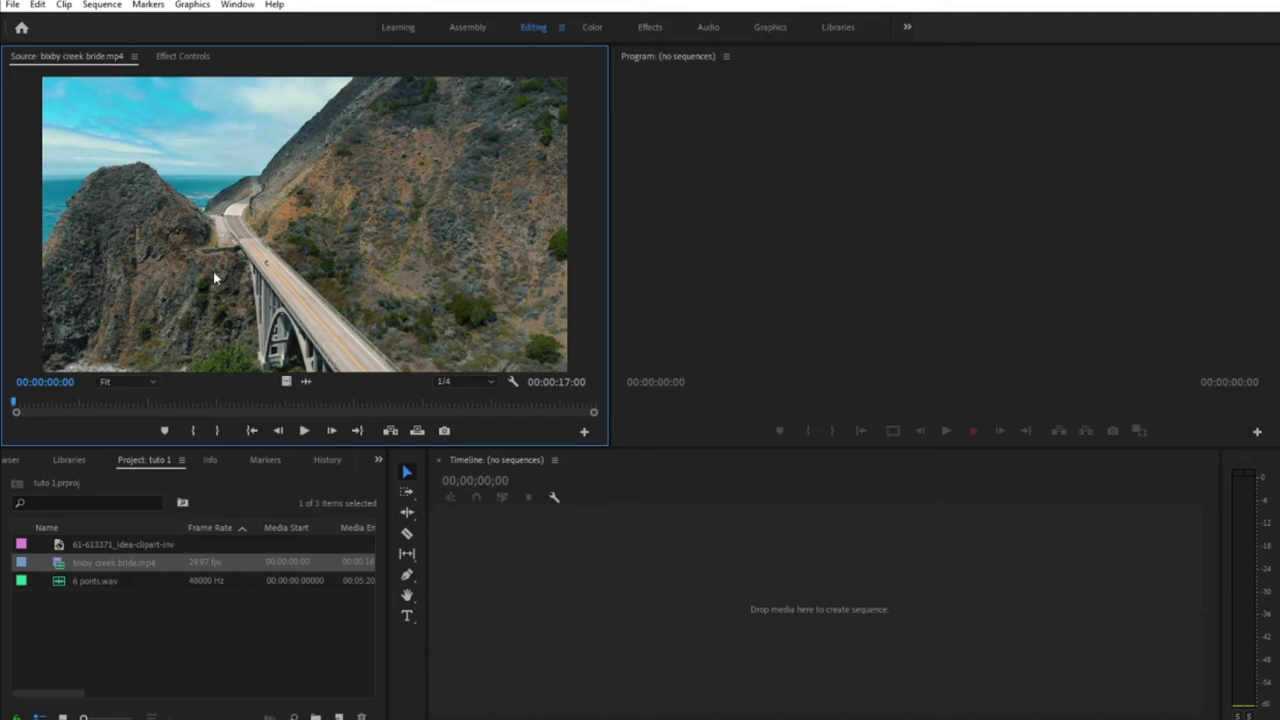
pyautogui.click(305, 431)
pyautogui.click(309, 436)
pyautogui.click(332, 431)
pyautogui.click(332, 431)
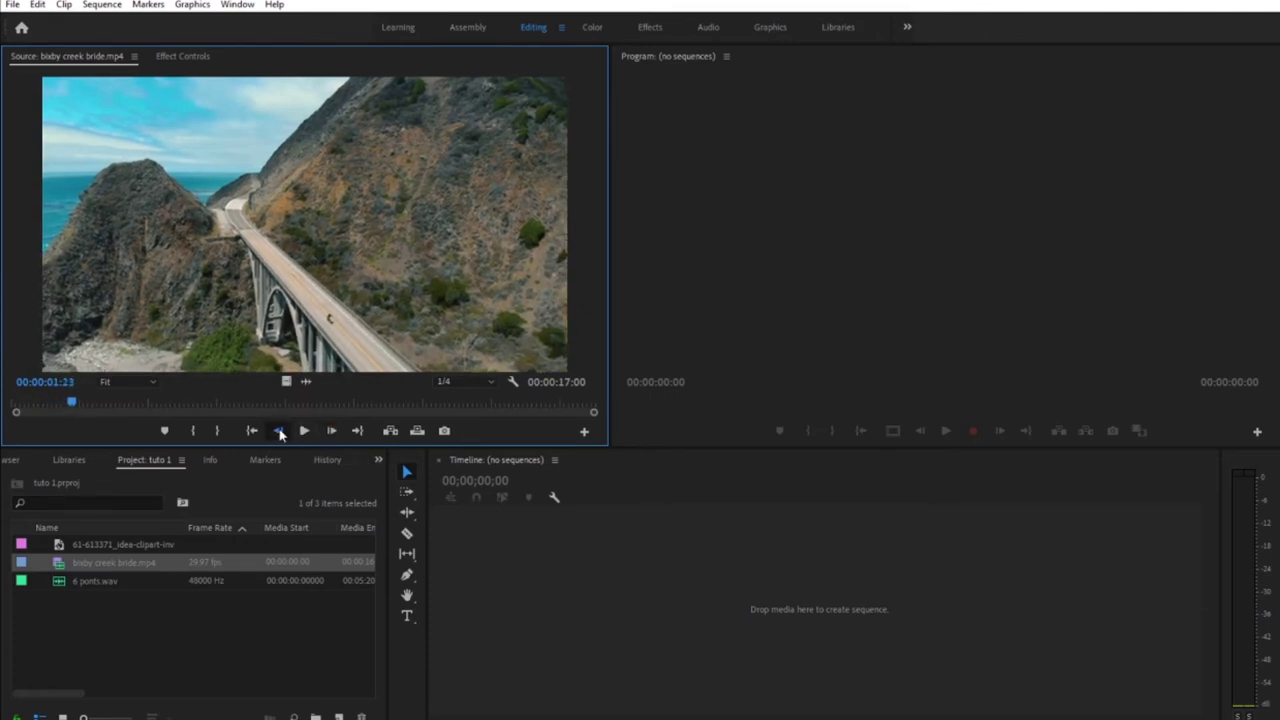
# Mark a section of the bridge clip with an In point at 00:00:04:00 and an Out point at 00:00:06:16
pyautogui.click(155, 405)
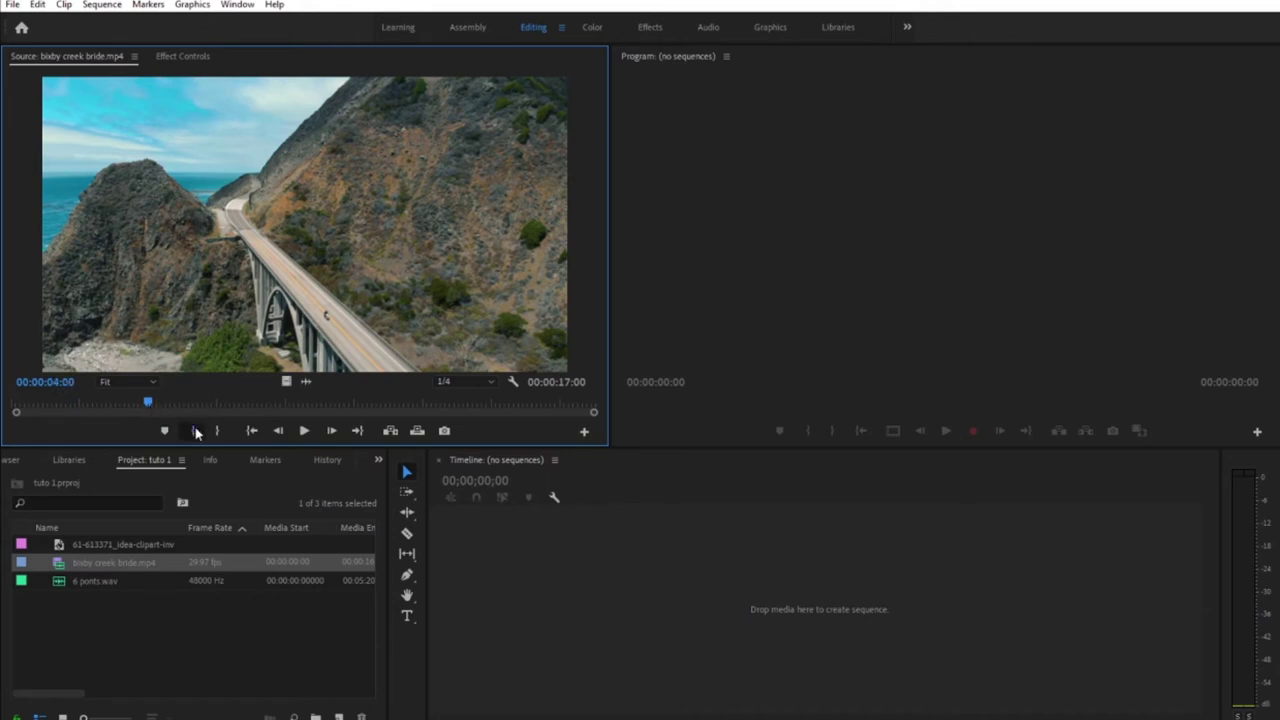
pyautogui.click(193, 430)
pyautogui.moveTo(150, 404); pyautogui.dragTo(235, 404)
pyautogui.click(227, 431)
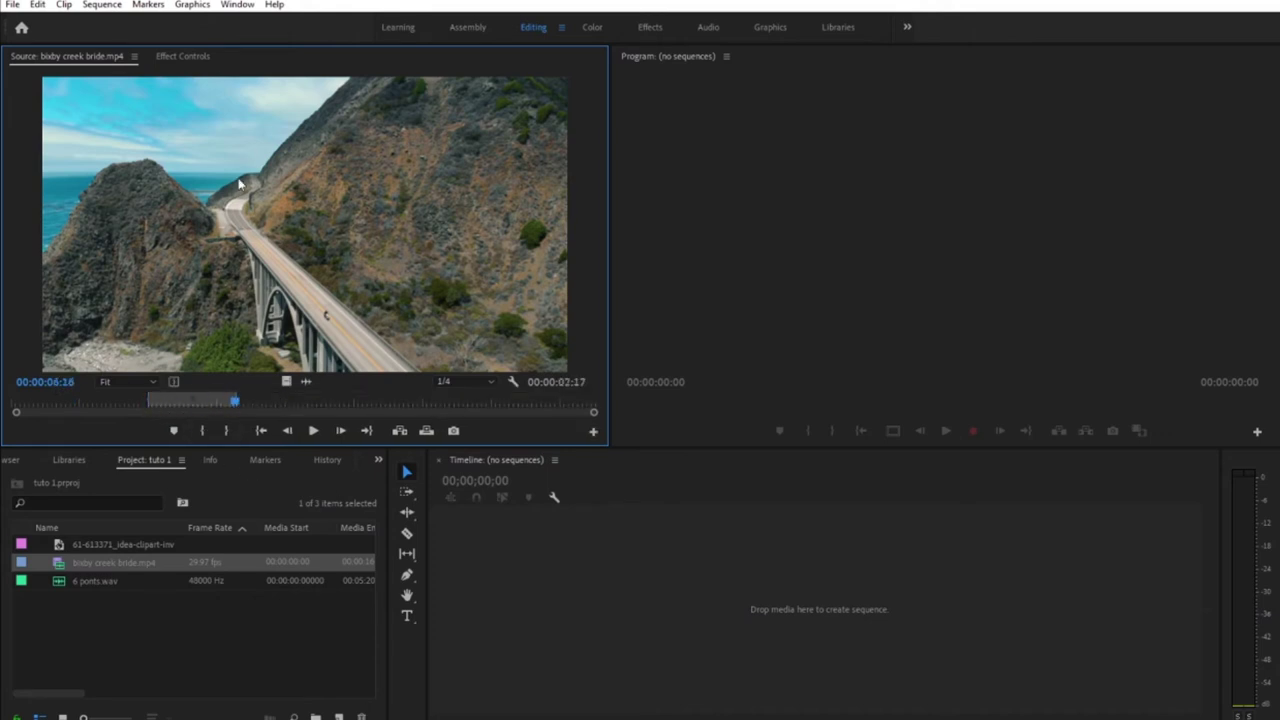
pyautogui.click(224, 643)
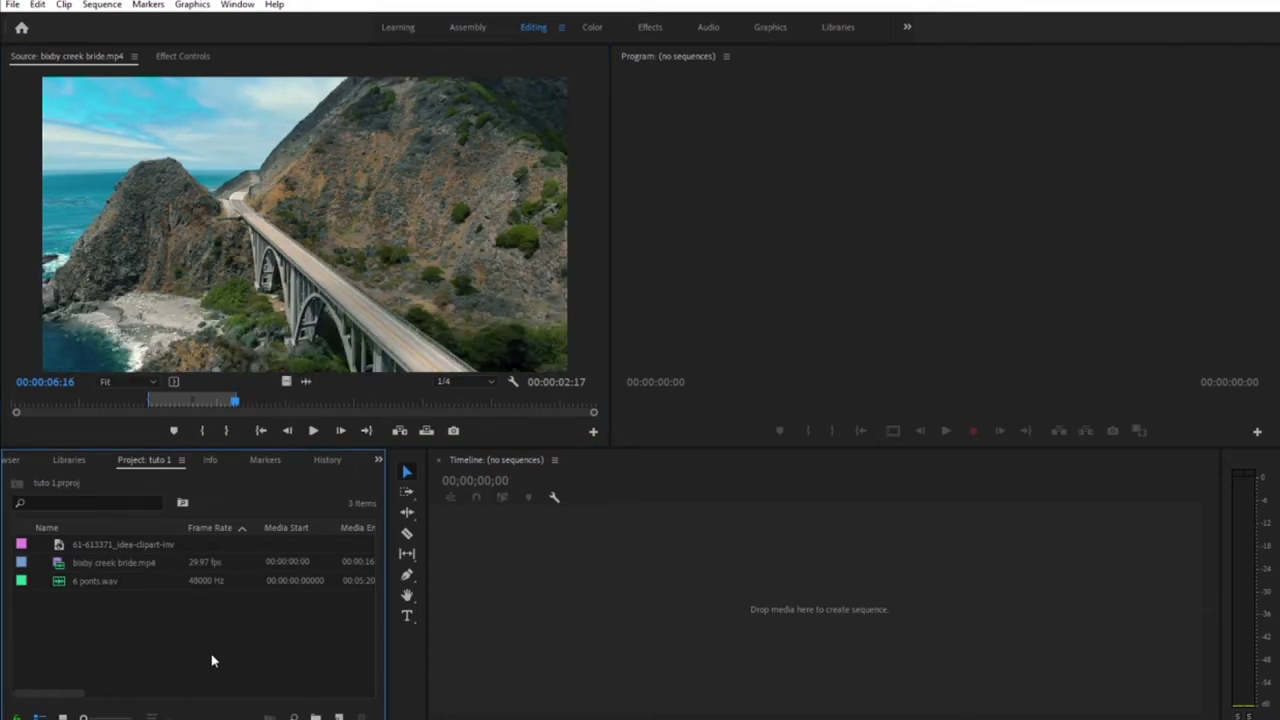
pyautogui.click(229, 146)
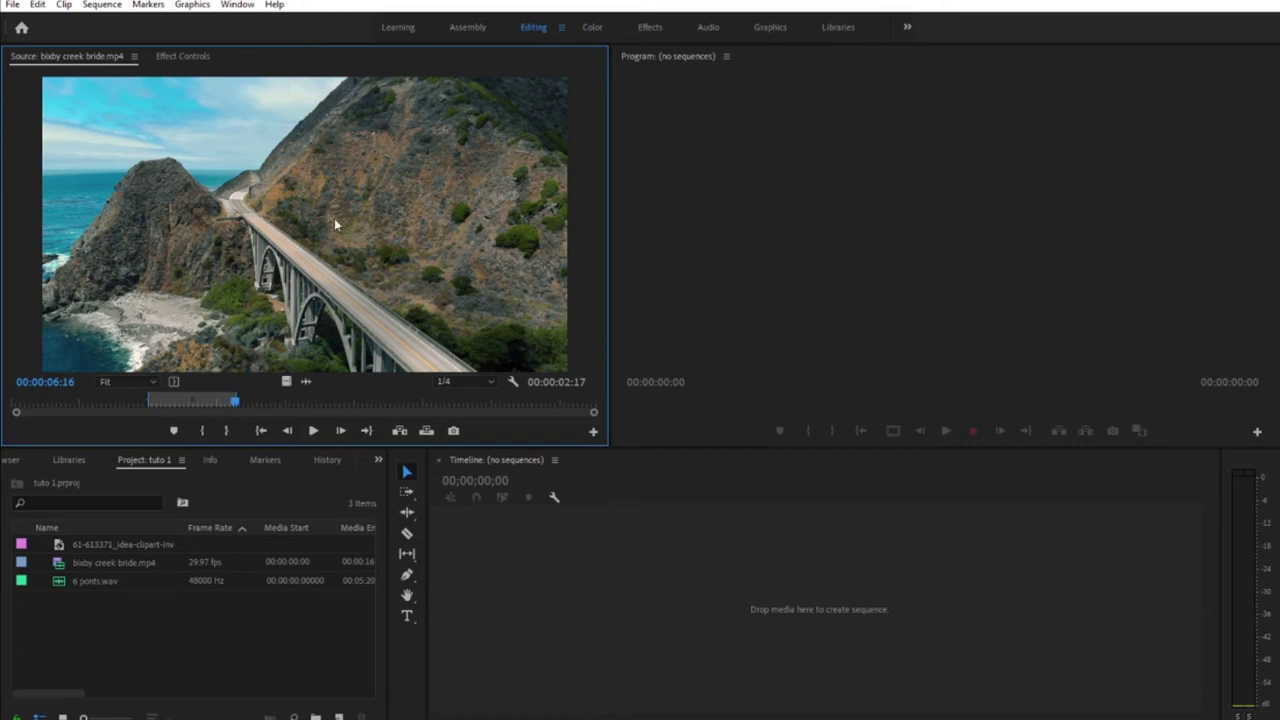
pyautogui.click(146, 648)
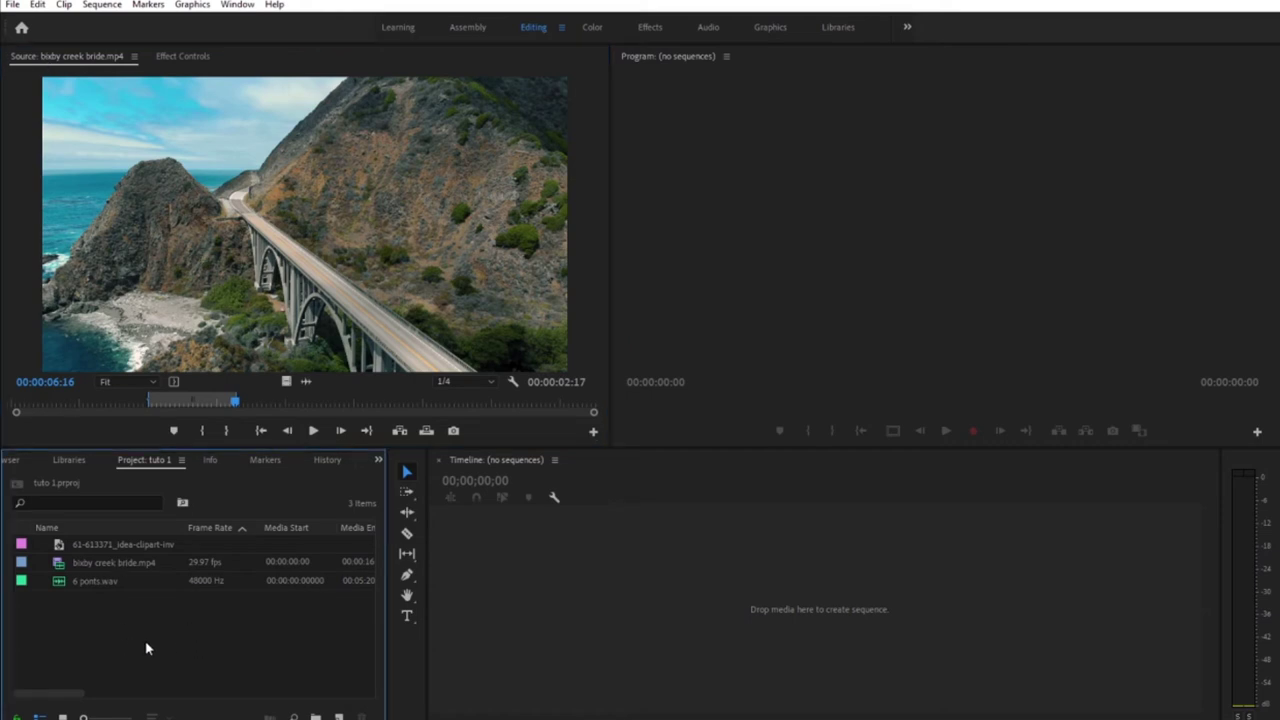
# View the light bulb image, 6 ponts.wav and bixby creek bride.mp4 one after another in the Source monitor
pyautogui.doubleClick(60, 550)
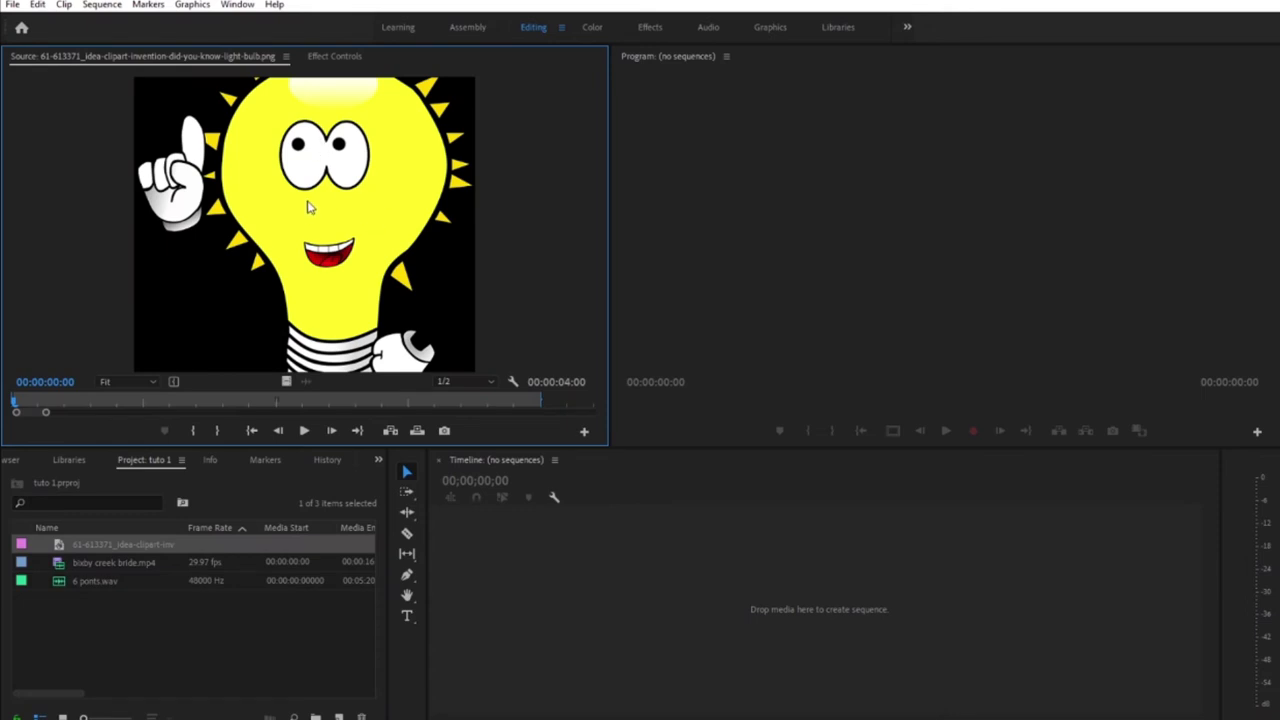
pyautogui.click(87, 597)
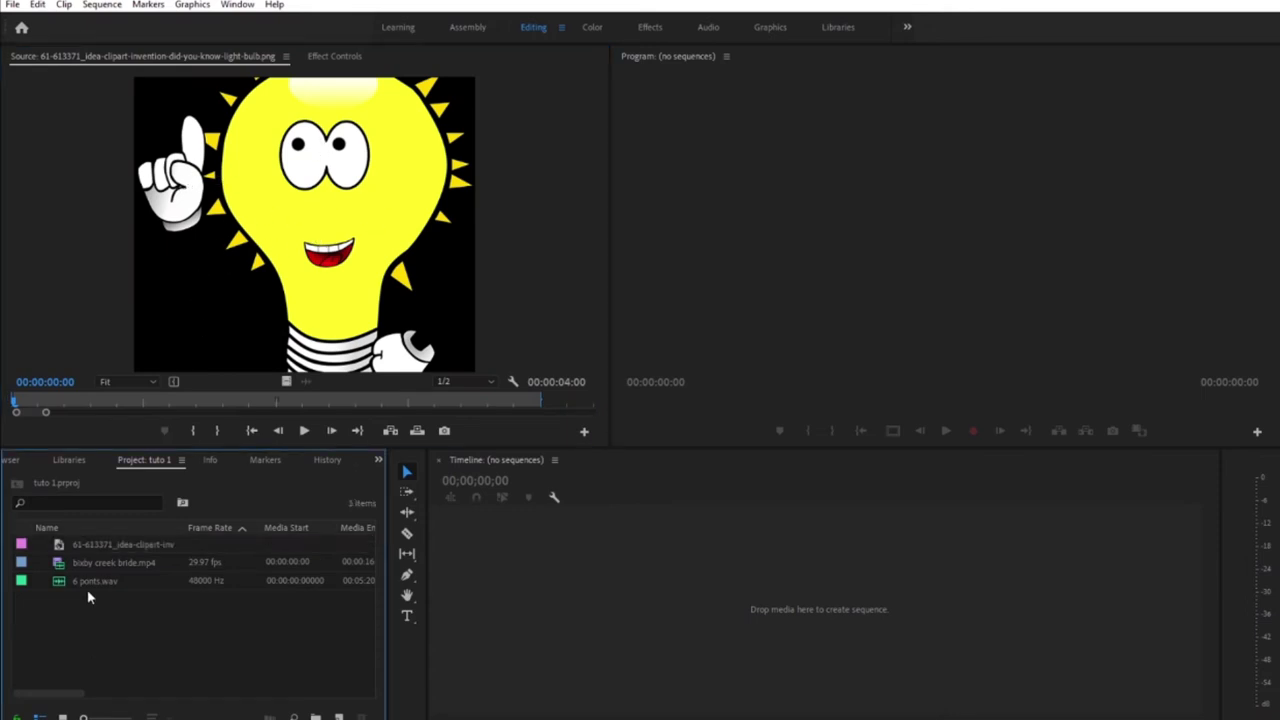
pyautogui.doubleClick(59, 583)
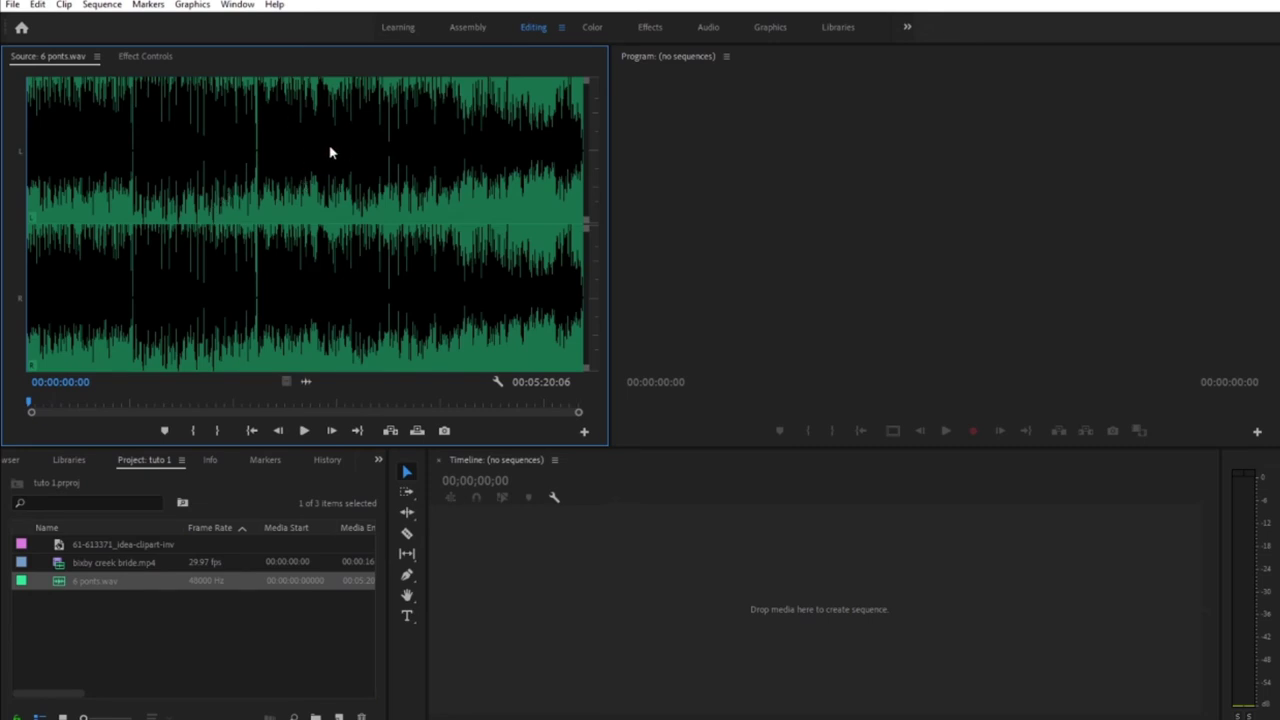
pyautogui.doubleClick(62, 563)
pyautogui.click(250, 630)
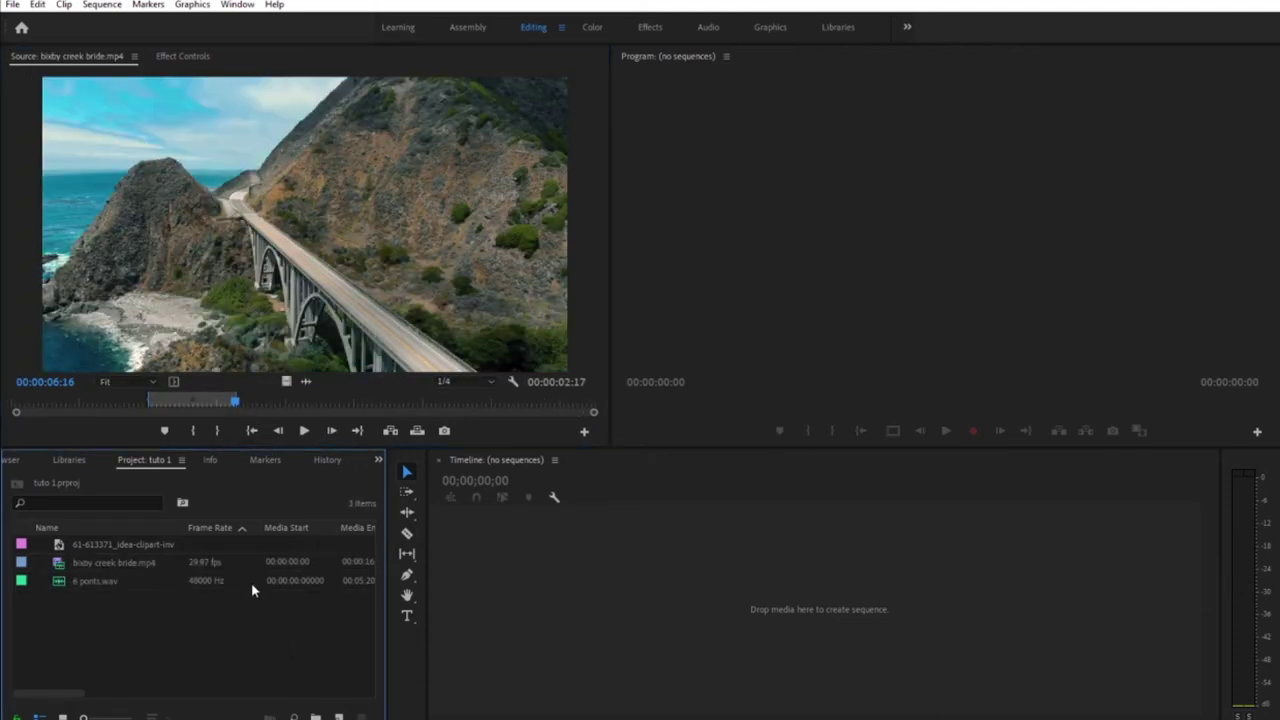
pyautogui.click(640, 598)
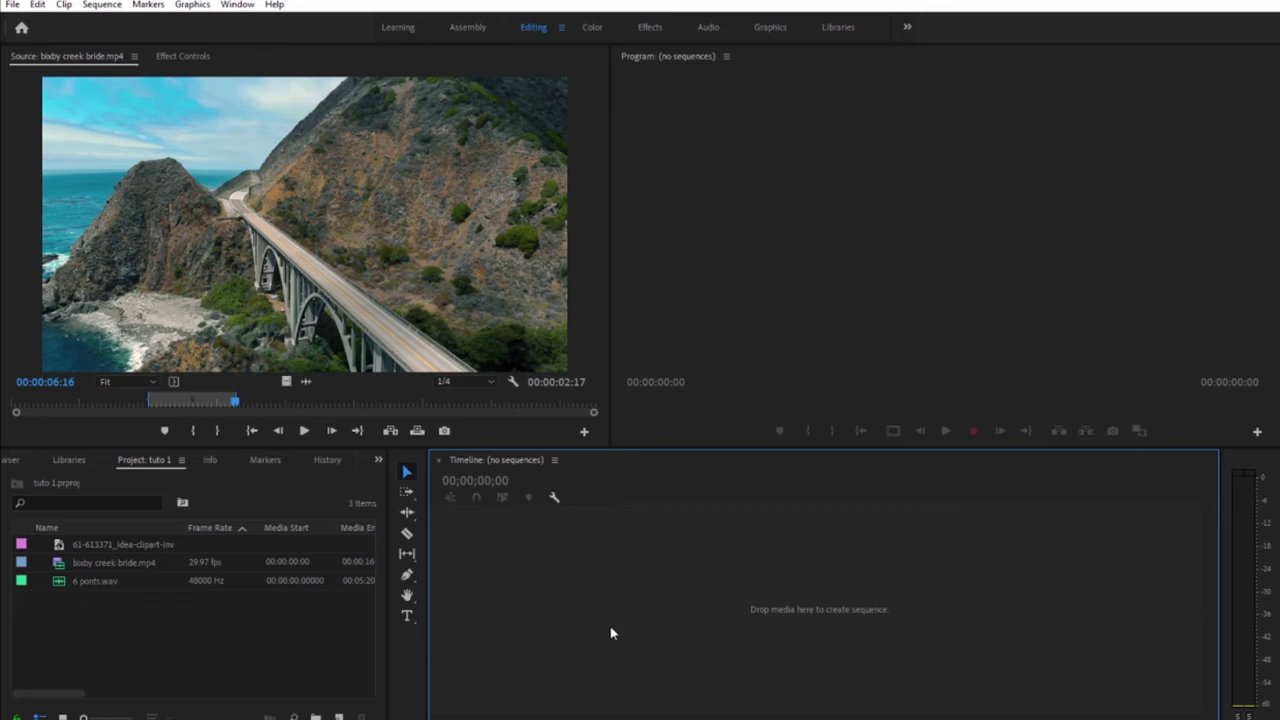
pyautogui.click(214, 185)
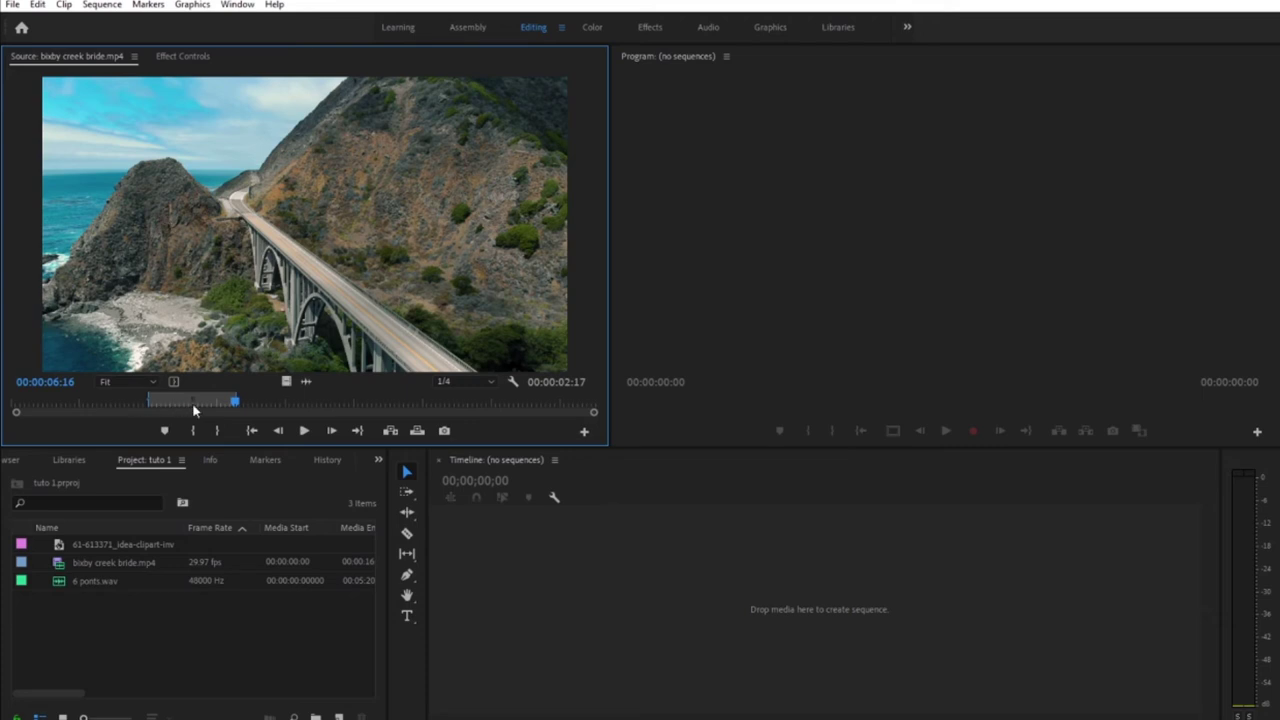
# Create a sequence in the timeline from the marked section of bixby creek bride.mp4
pyautogui.moveTo(234, 404); pyautogui.dragTo(203, 408)
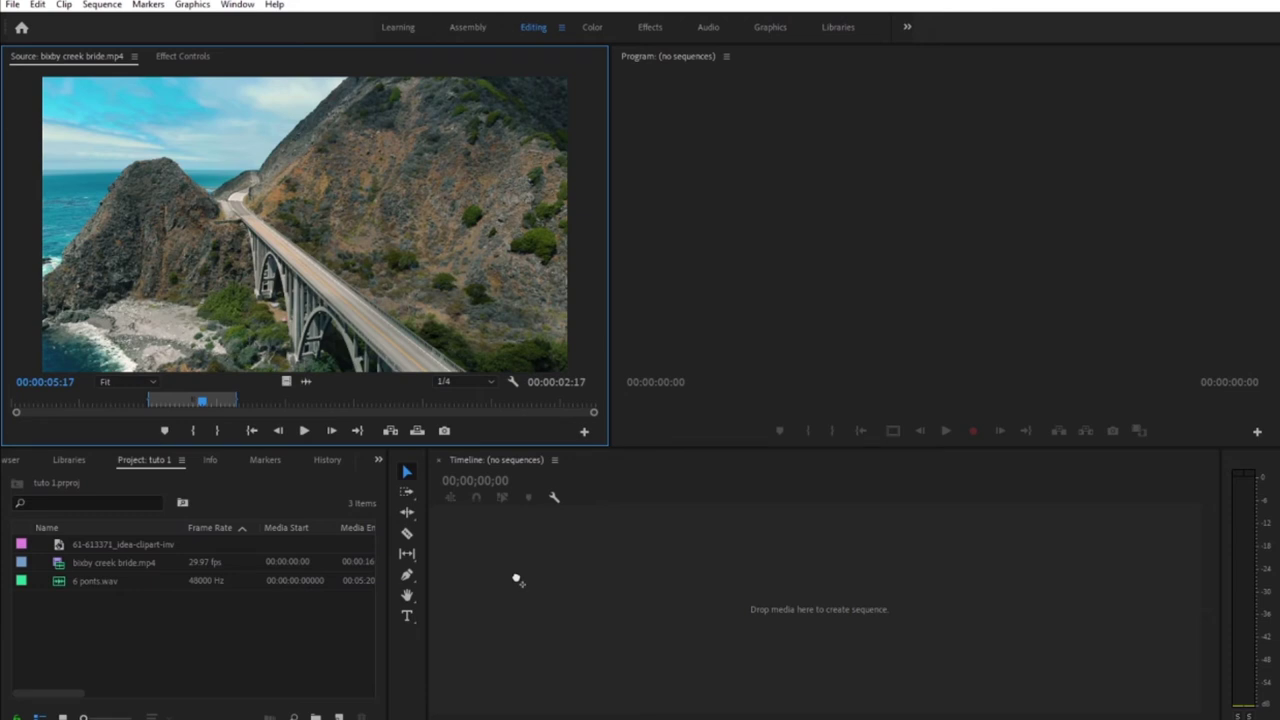
pyautogui.moveTo(517, 580); pyautogui.dragTo(517, 580)
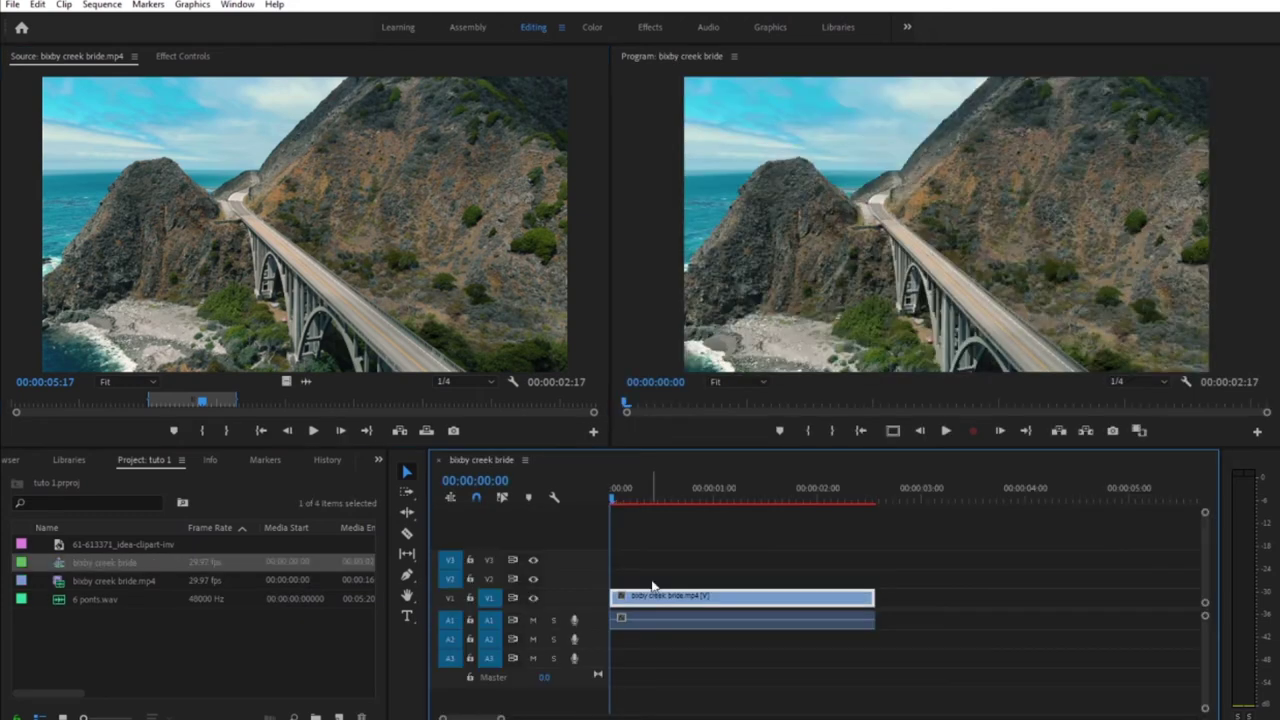
pyautogui.press('-')
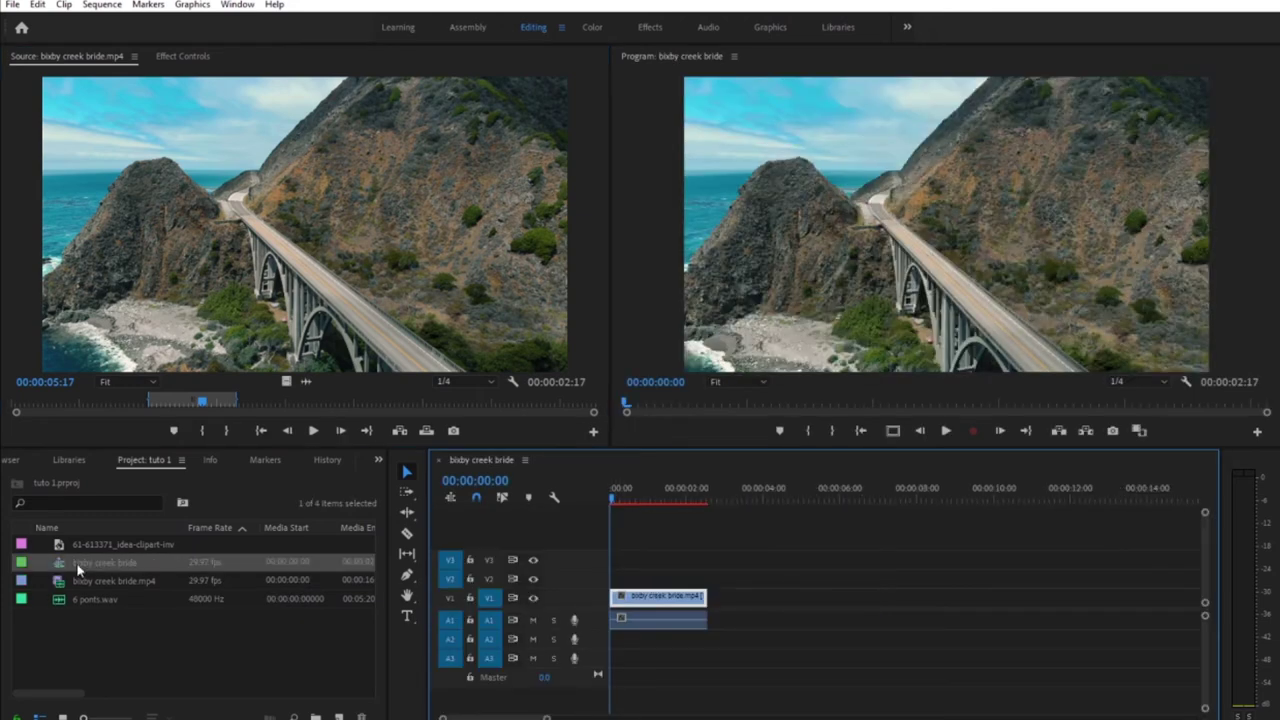
pyautogui.click(67, 548)
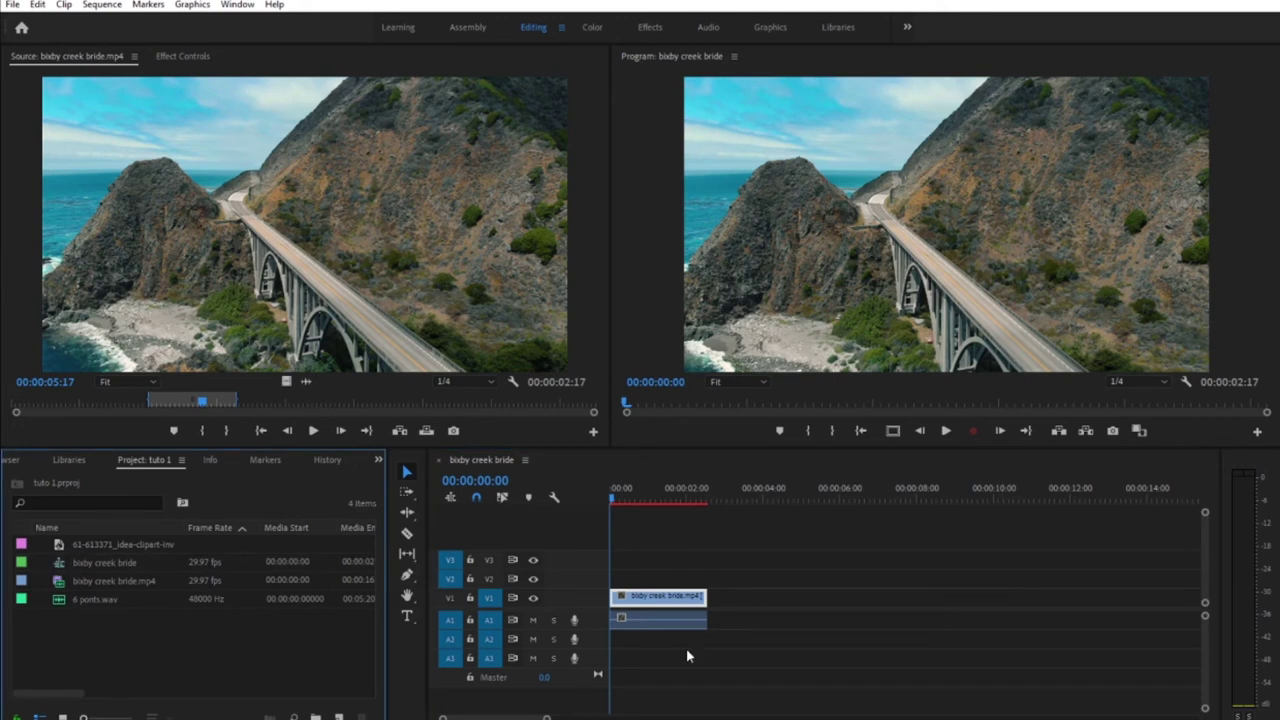
# Scrub through the bridge clip in the sequence, leaving the playhead at 00:00:01:03
pyautogui.moveTo(546, 716); pyautogui.dragTo(570, 716)
pyautogui.moveTo(674, 490); pyautogui.dragTo(643, 495)
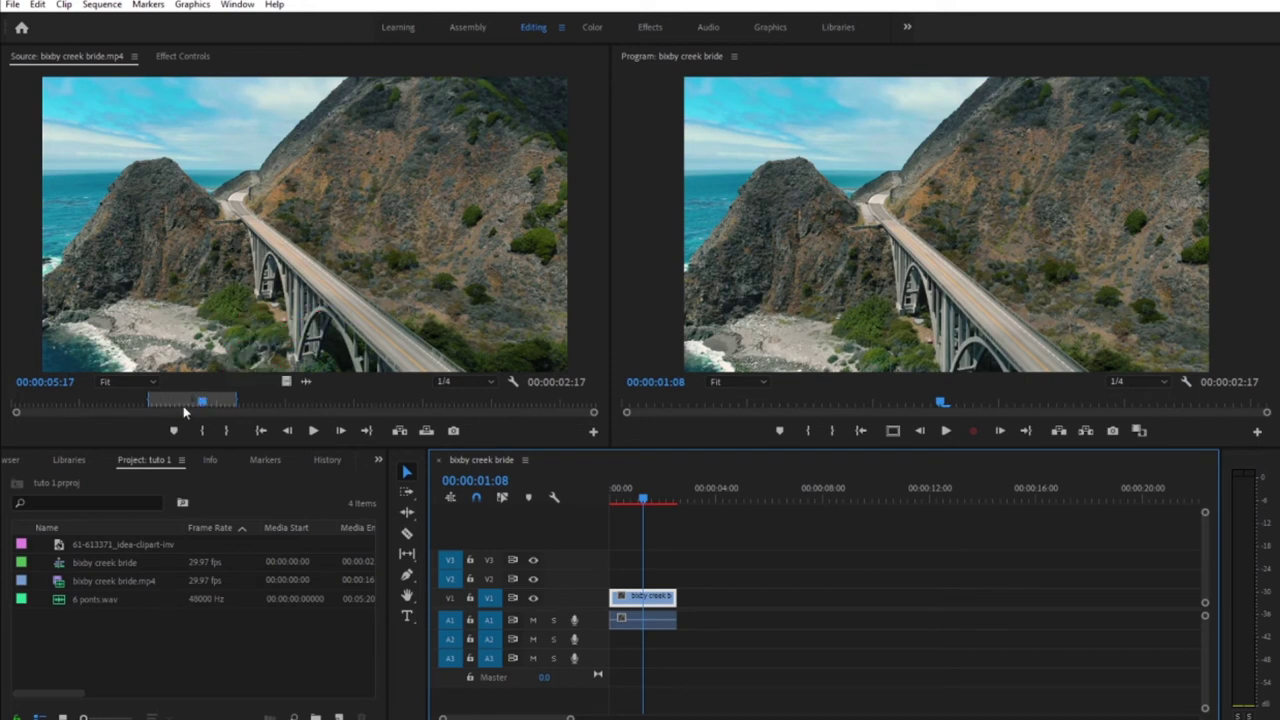
pyautogui.moveTo(643, 497); pyautogui.dragTo(640, 542)
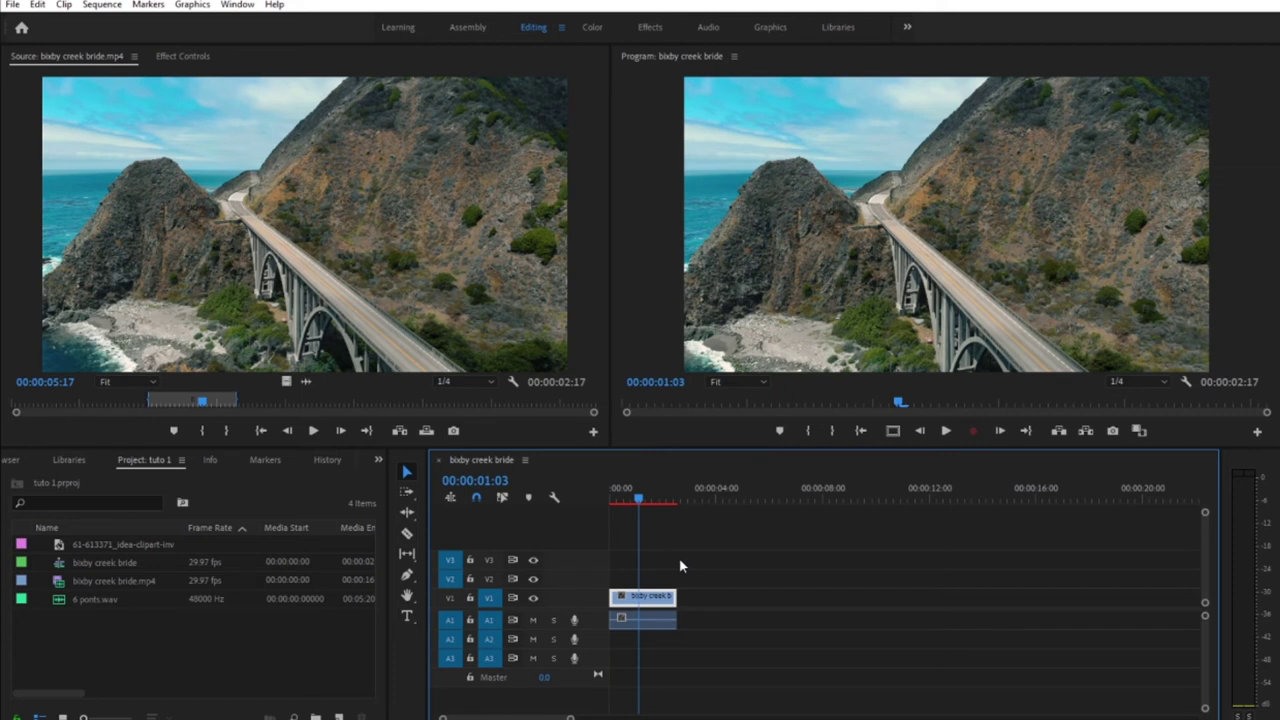
# Mark a second bridge section from 00:00:10:05 to 00:00:12:02 in the Source monitor and append it after the first clip on V1
pyautogui.click(358, 402)
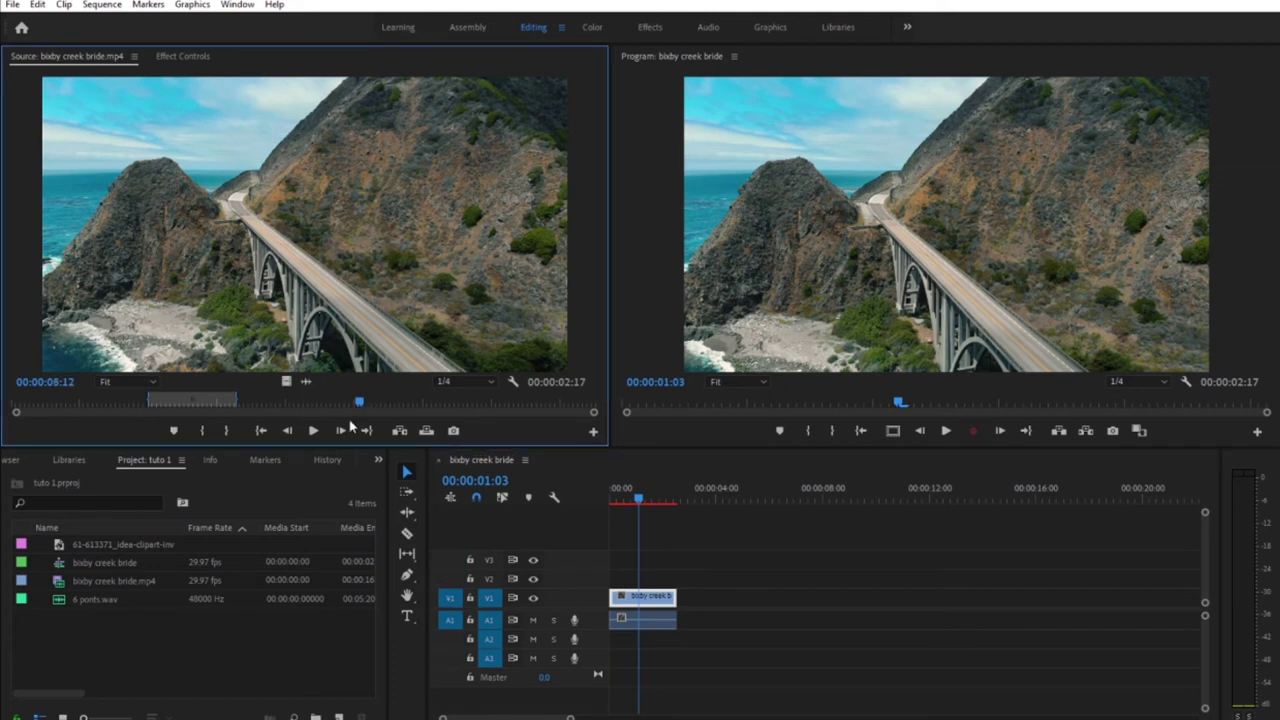
pyautogui.press('i')
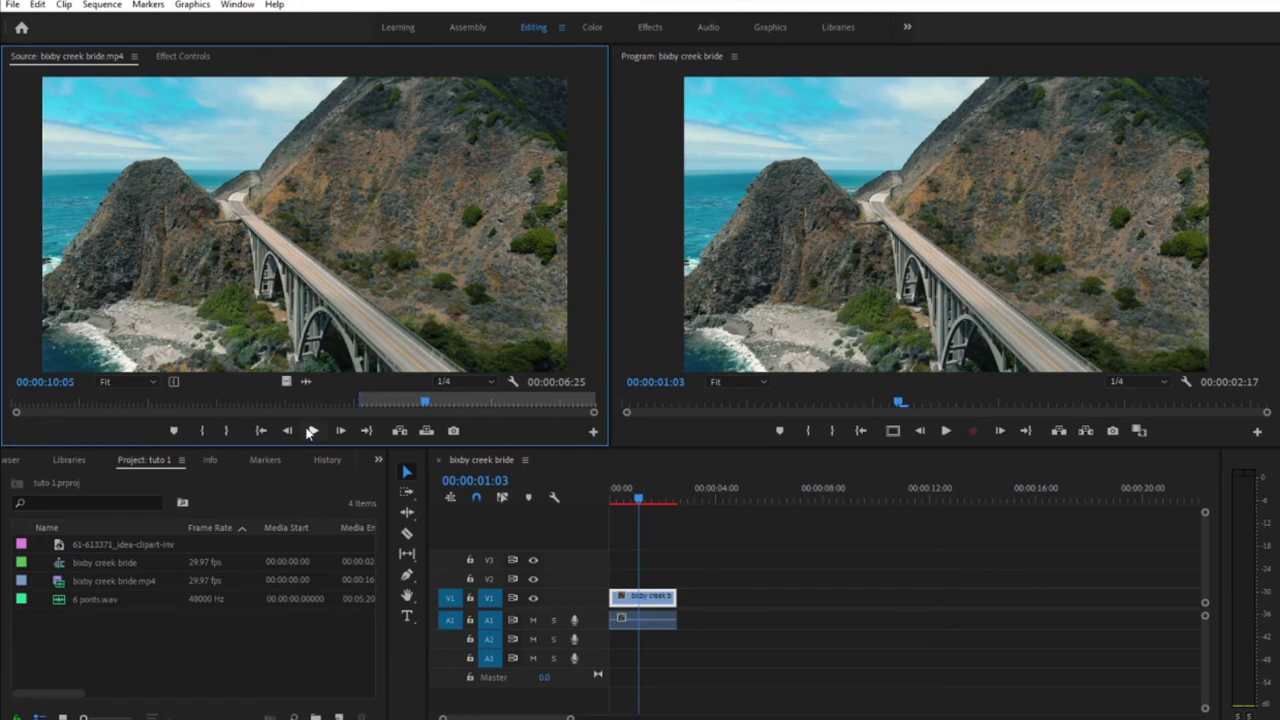
pyautogui.press('o')
pyautogui.moveTo(311, 360); pyautogui.dragTo(678, 597)
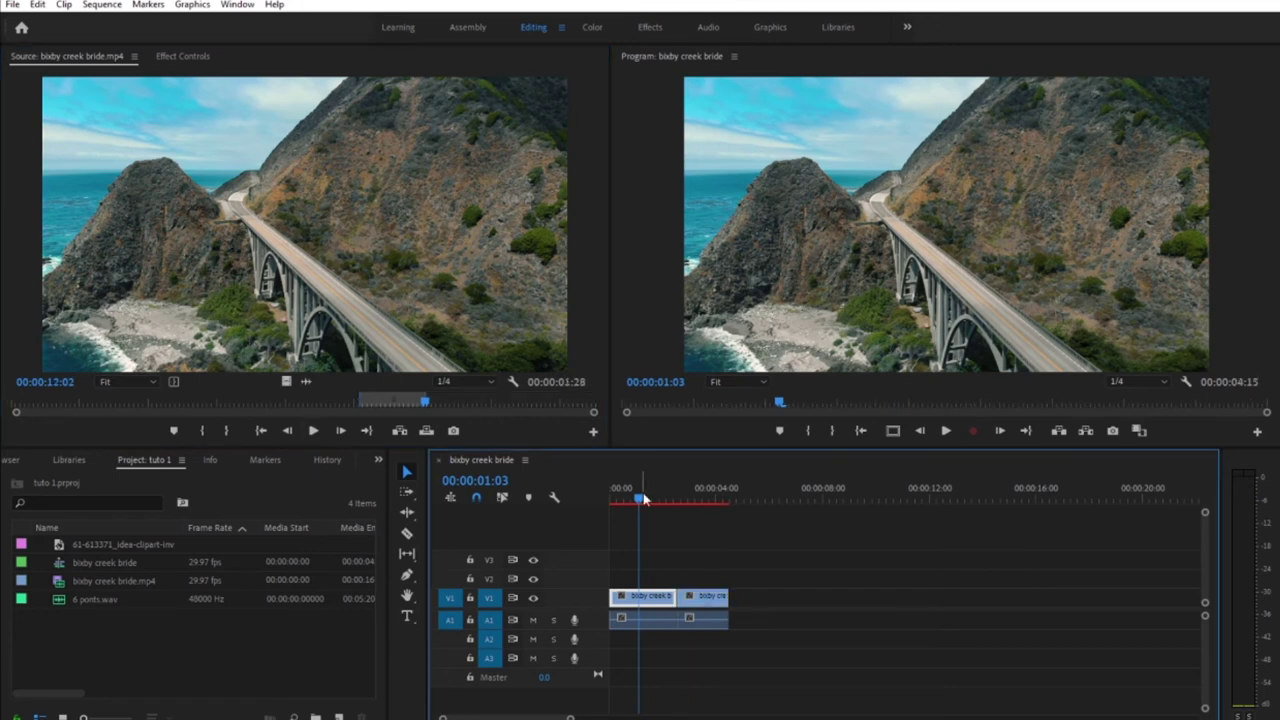
# Place the light bulb image on track V2 above the two bridge clips, starting at about 00:00:01:09
pyautogui.click(697, 497)
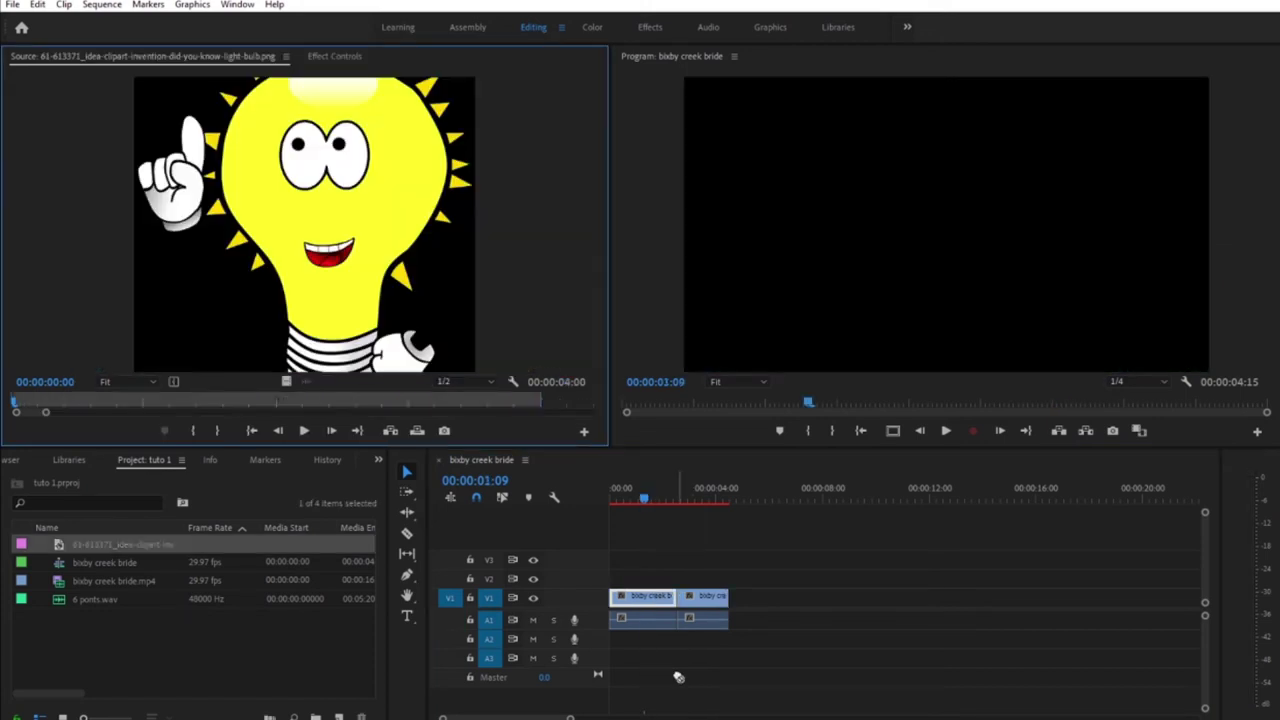
pyautogui.moveTo(672, 672); pyautogui.dragTo(642, 582)
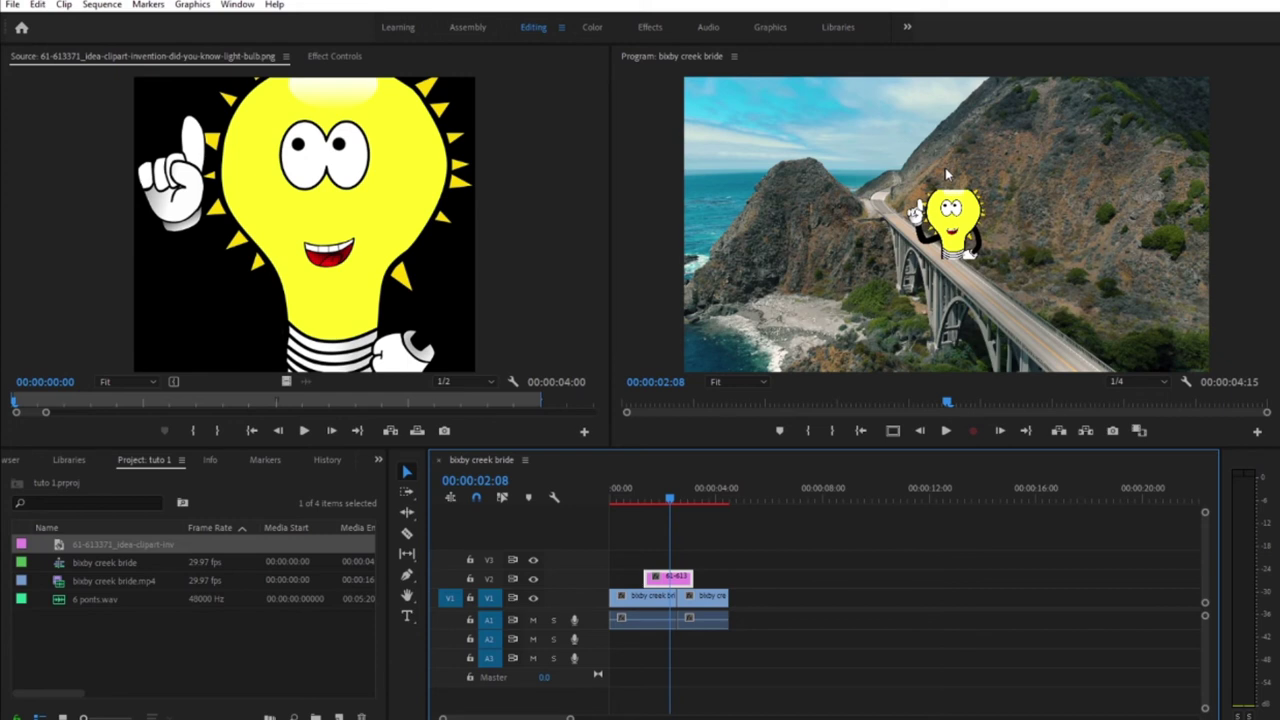
pyautogui.click(752, 253)
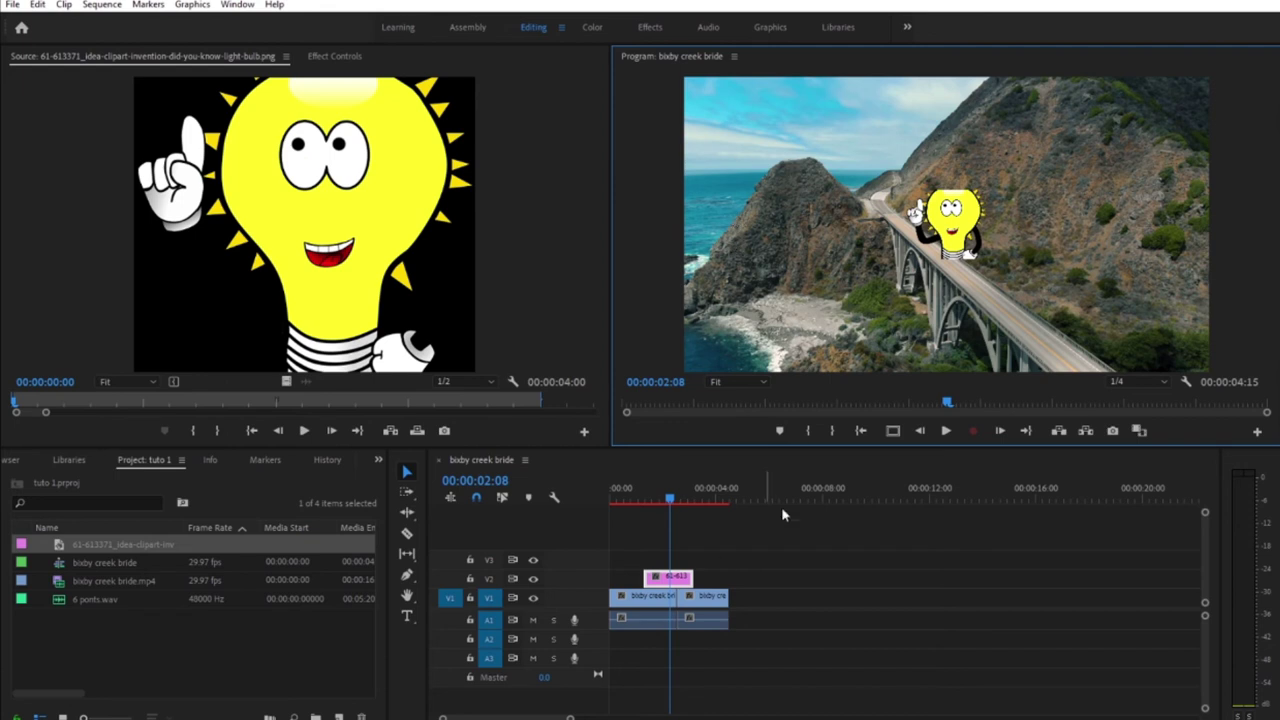
# Move the sequence playhead to 00:00:02:03 and view the Program monitor's Button Editor without changing its layout
pyautogui.moveTo(670, 497)
pyautogui.mouseDown()
pyautogui.moveTo(626, 518)
pyautogui.moveTo(678, 557)
pyautogui.moveTo(642, 598)
pyautogui.moveTo(652, 501)
pyautogui.moveTo(665, 500)
pyautogui.mouseUp()
pyautogui.click(739, 550)
pyautogui.click(810, 222)
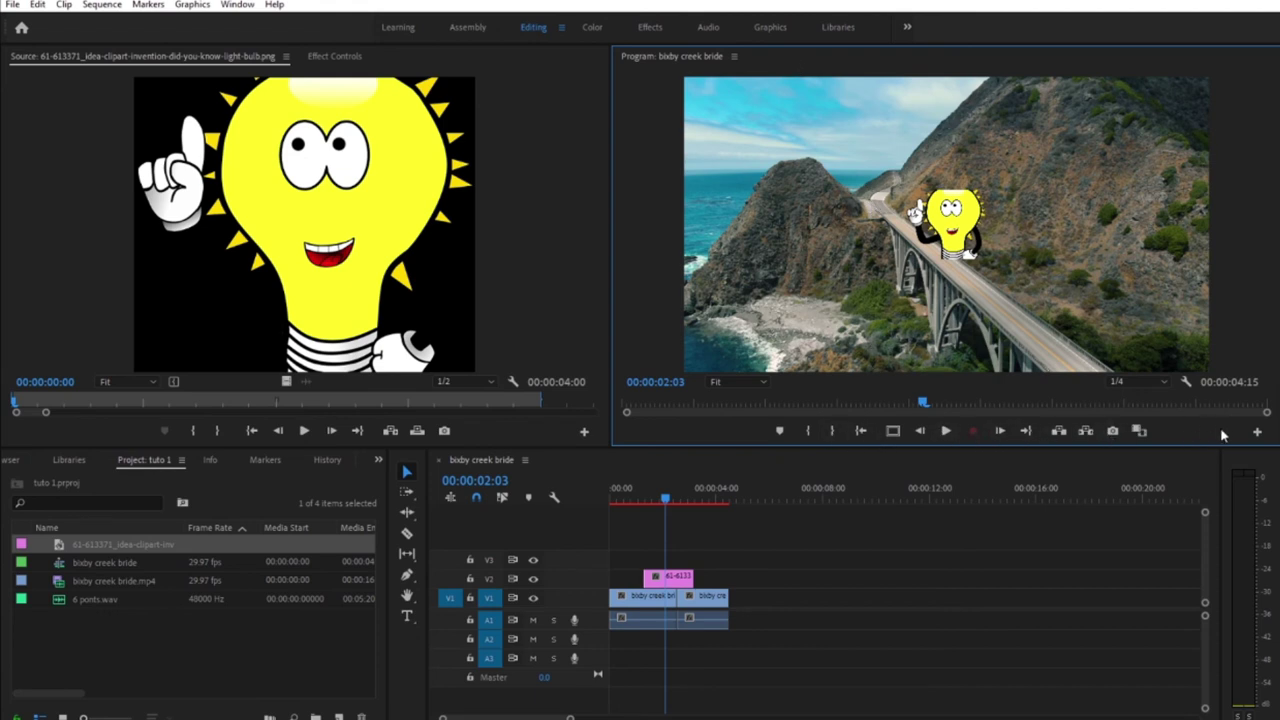
pyautogui.click(1258, 433)
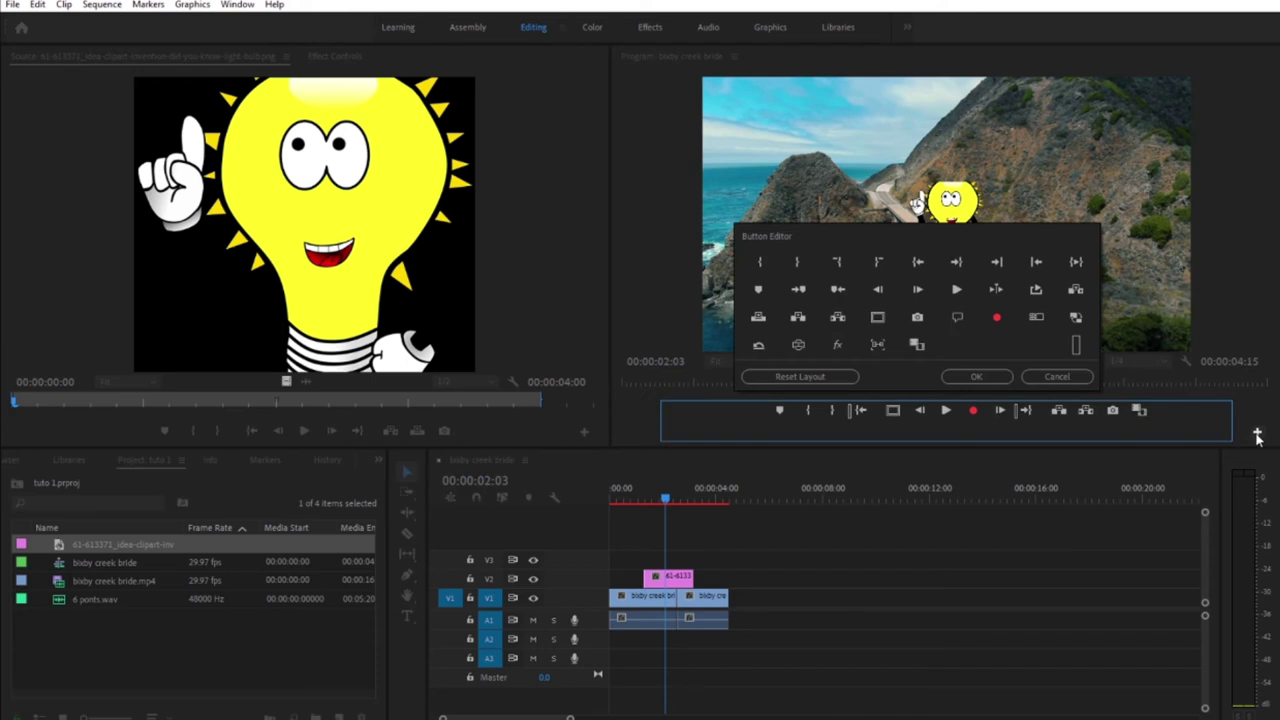
pyautogui.click(1058, 377)
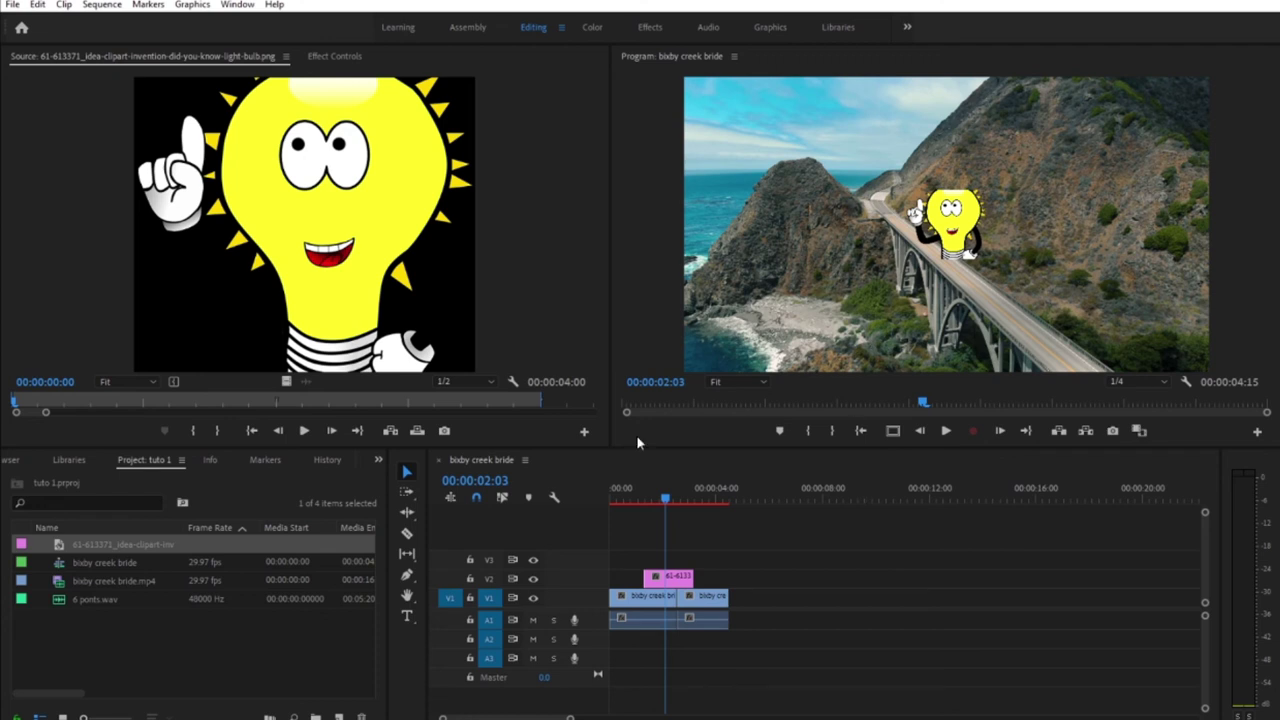
# Activate the Project, Program, Timeline and Source panels in turn to examine how the active panel is outlined
pyautogui.click(289, 652)
pyautogui.click(701, 300)
pyautogui.click(806, 569)
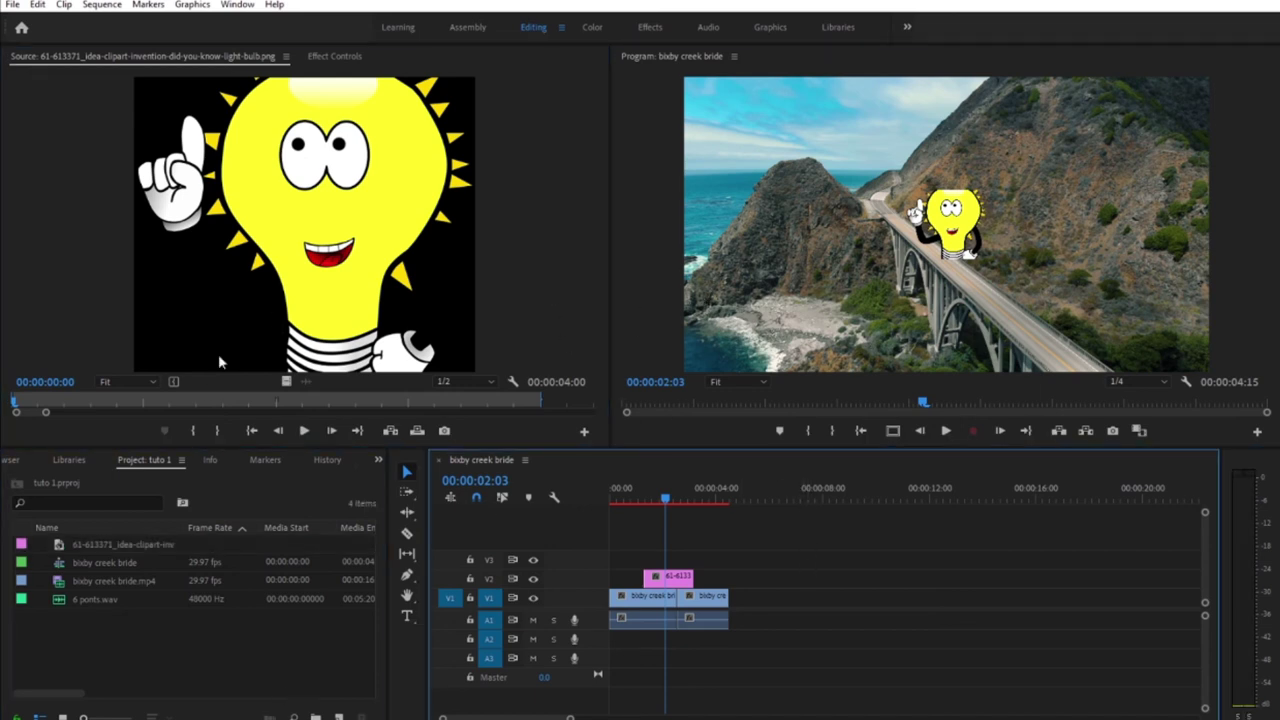
pyautogui.click(549, 304)
pyautogui.click(742, 269)
pyautogui.click(284, 650)
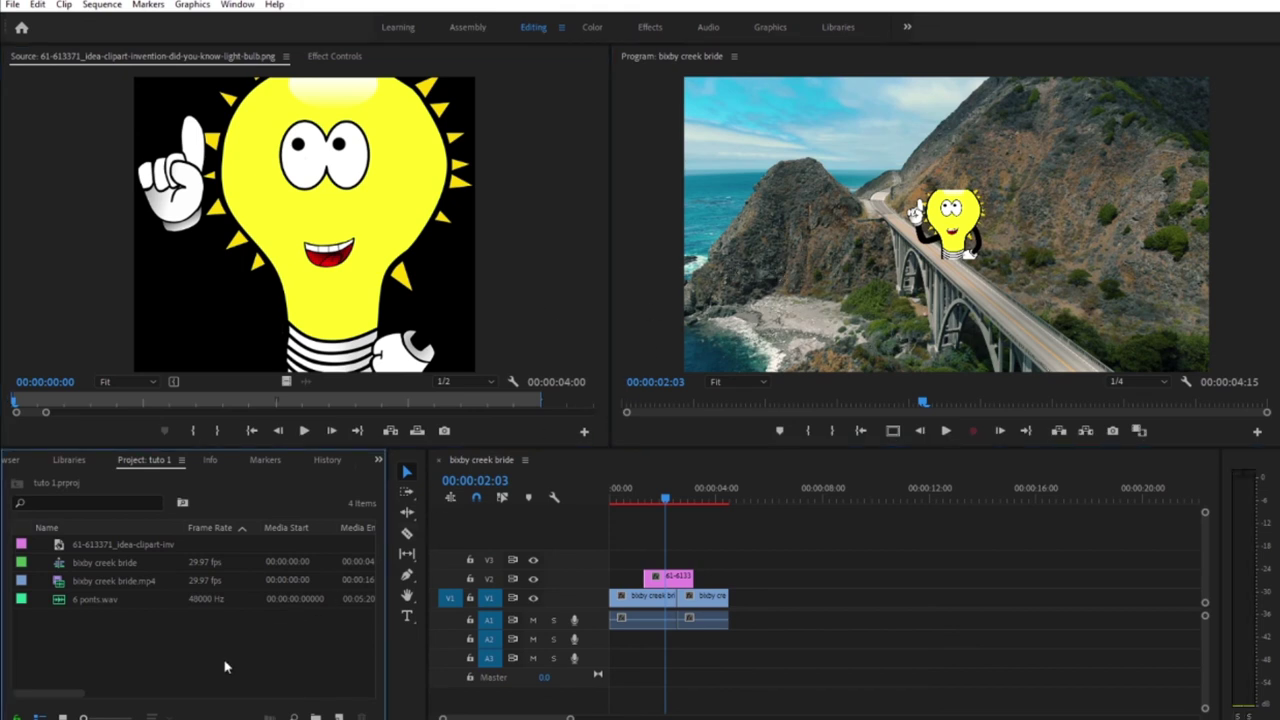
pyautogui.click(112, 204)
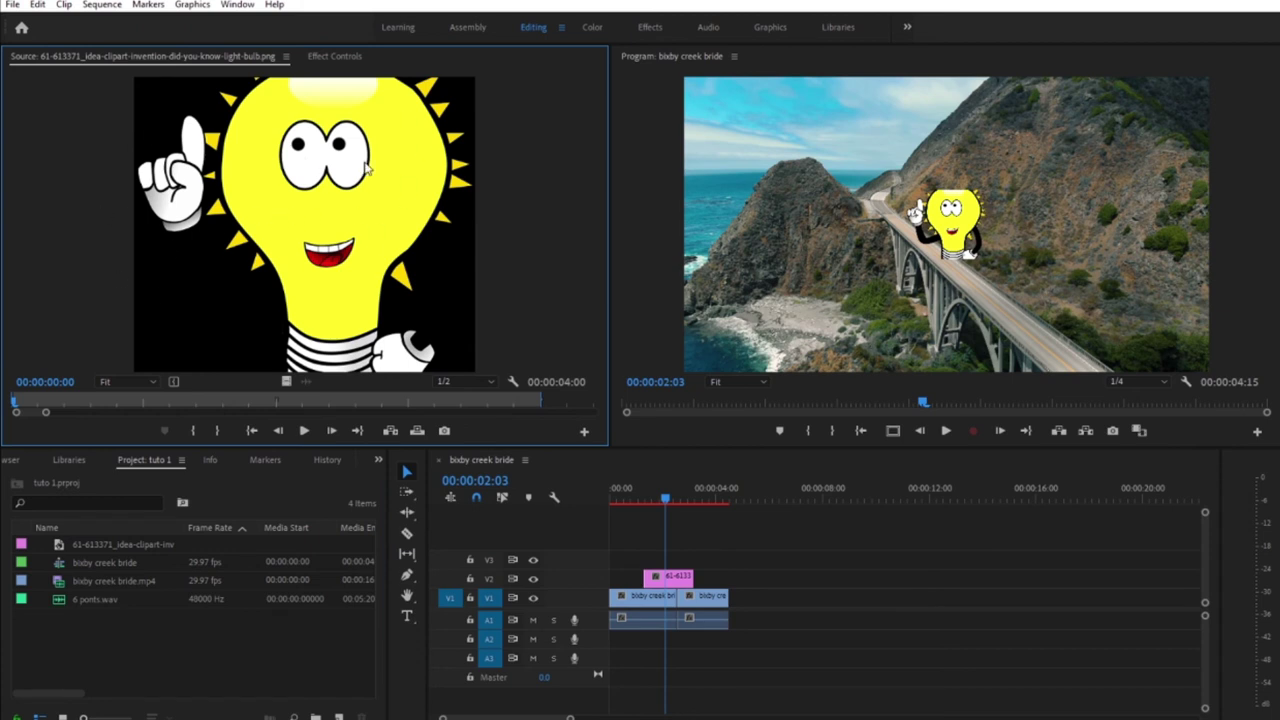
pyautogui.click(153, 660)
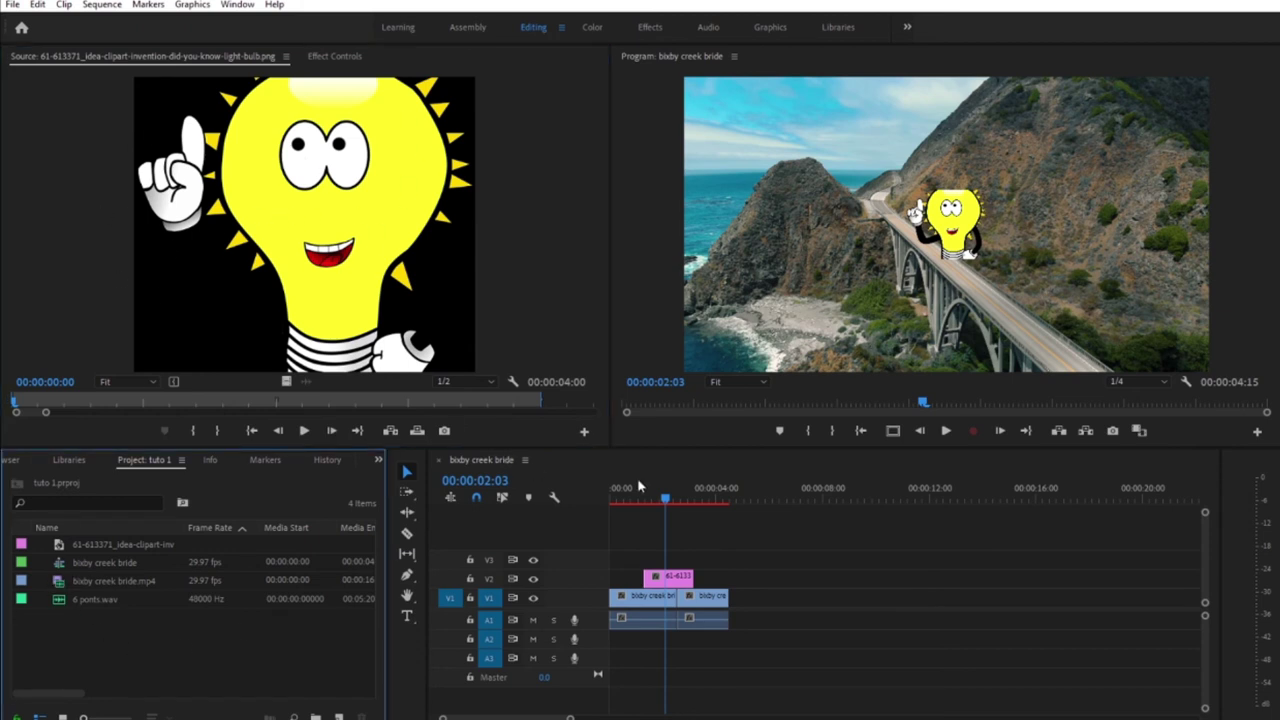
pyautogui.click(770, 617)
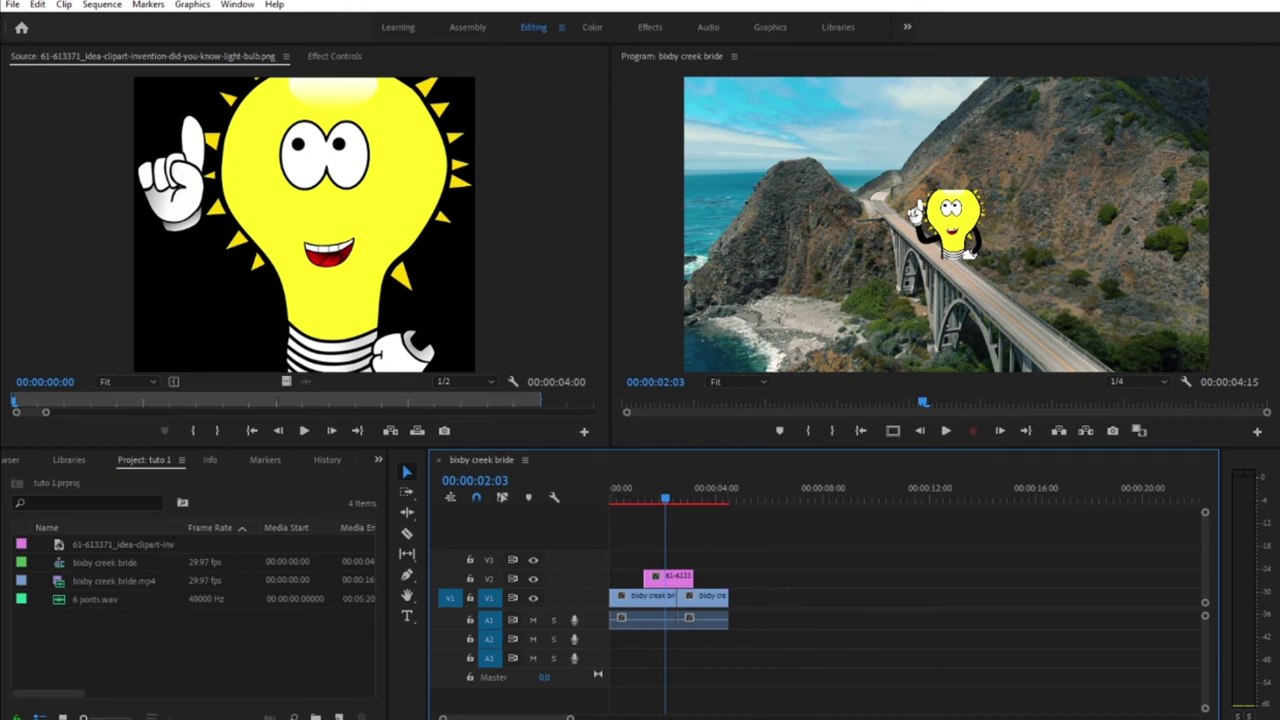
pyautogui.click(797, 97)
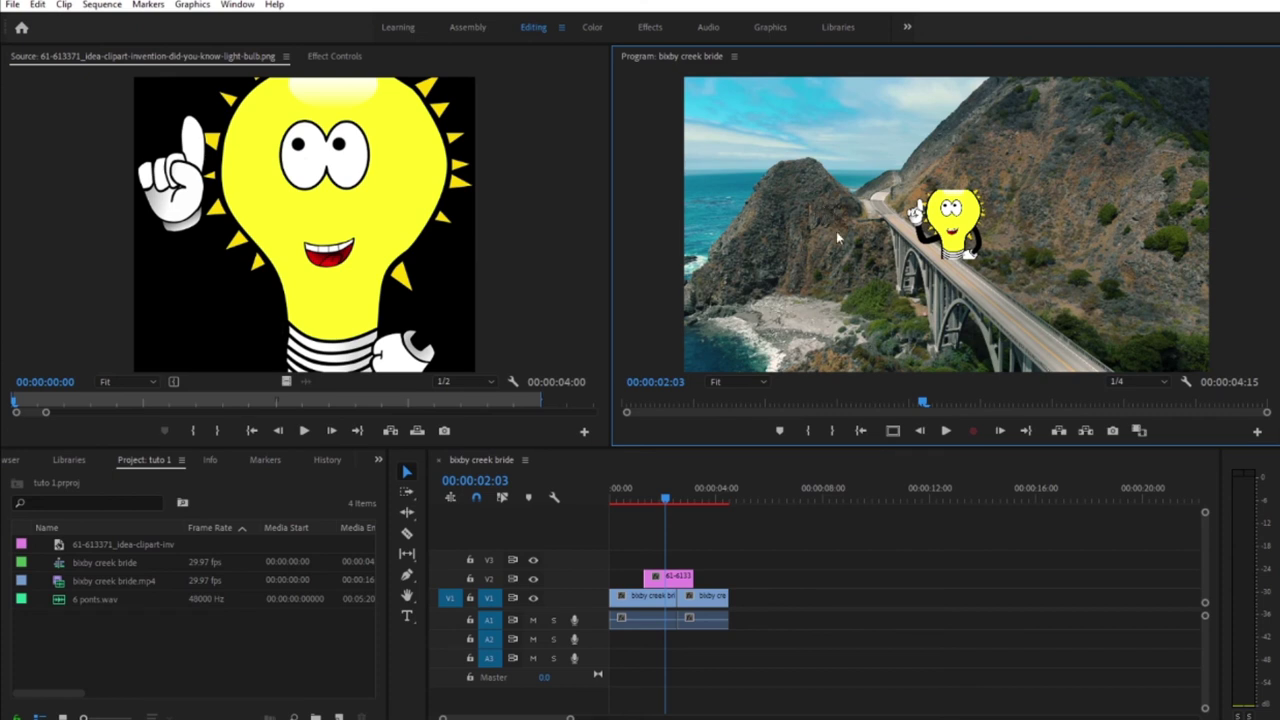